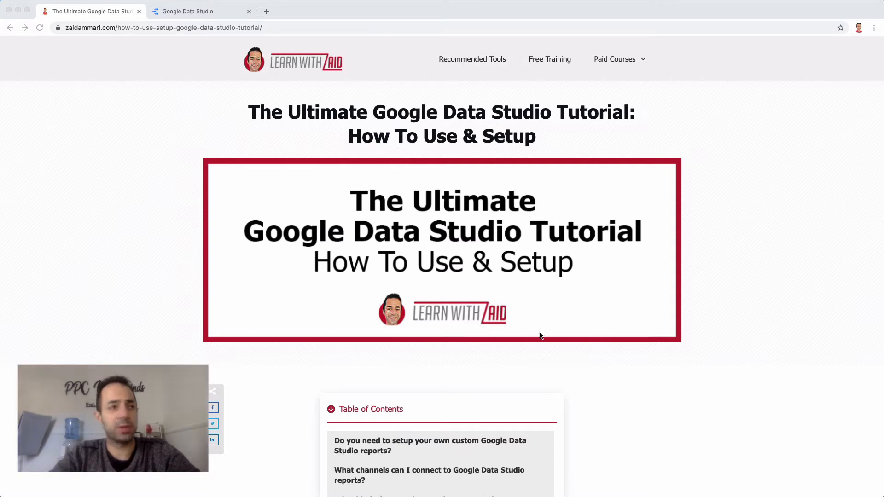
# Review the table of contents of the Google Data Studio tutorial article
pyautogui.scroll(-5, 587, 372)
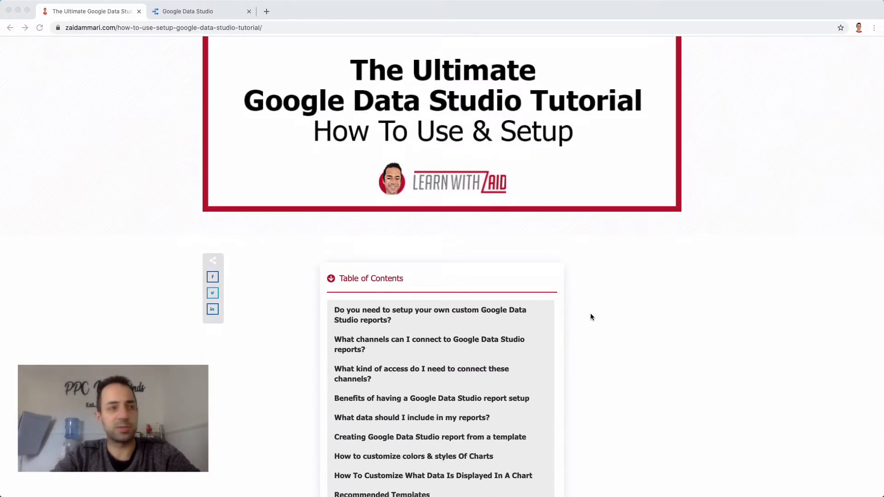
pyautogui.scroll(-1, 589, 308)
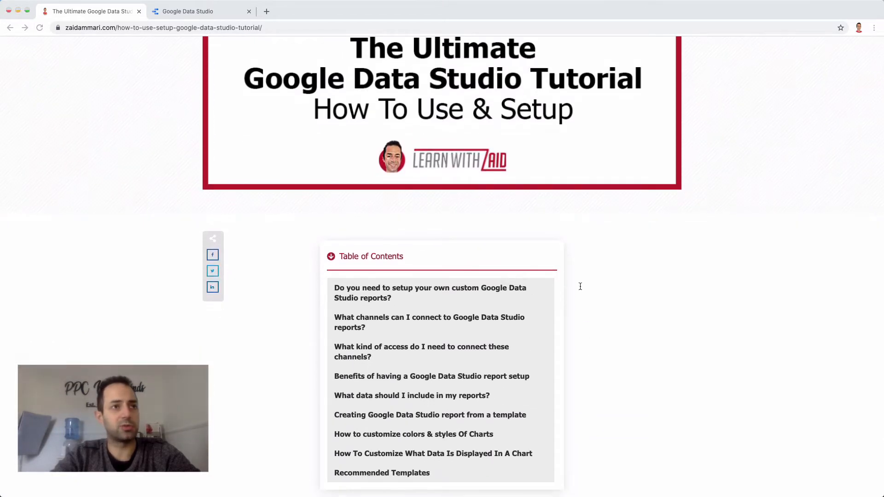
pyautogui.click(578, 295)
pyautogui.scroll(-3, 578, 301)
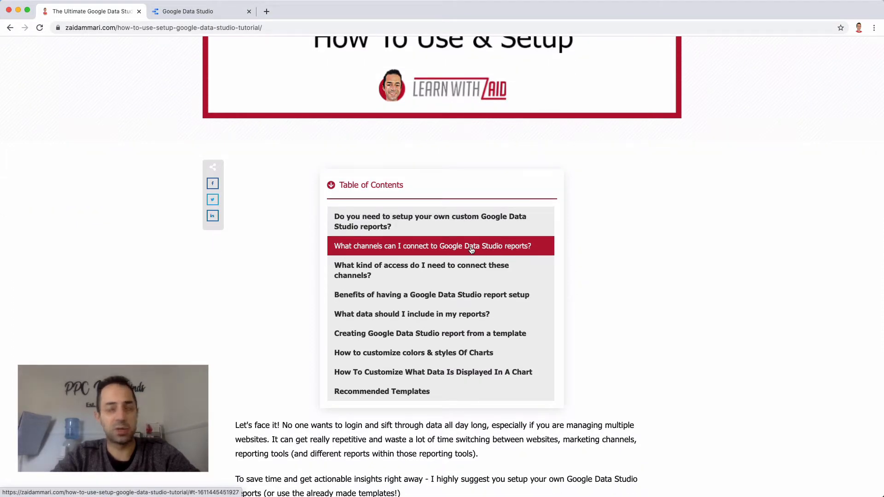
pyautogui.scroll(-1, 577, 294)
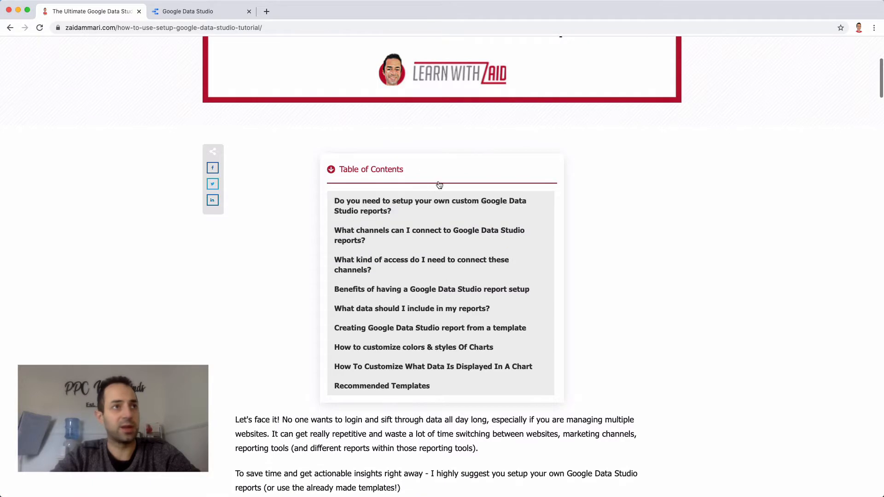
pyautogui.scroll(5, 447, 173)
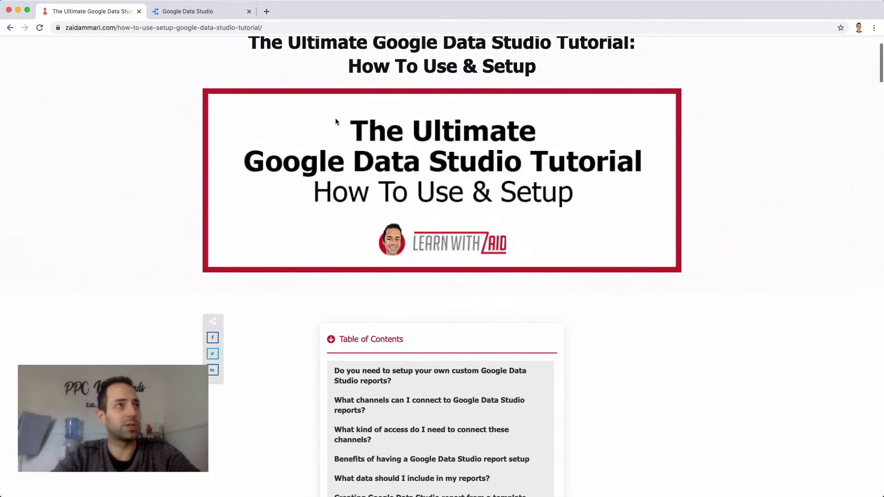
pyautogui.scroll(1, 349, 134)
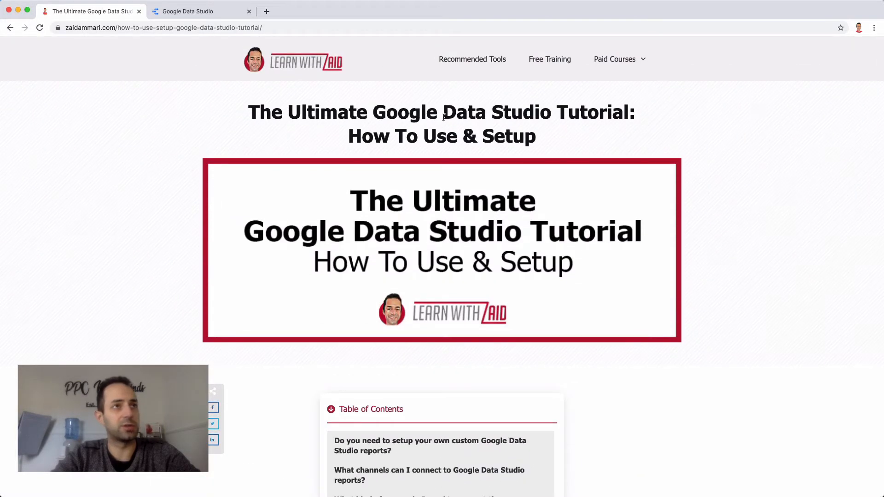
pyautogui.scroll(-5, 497, 322)
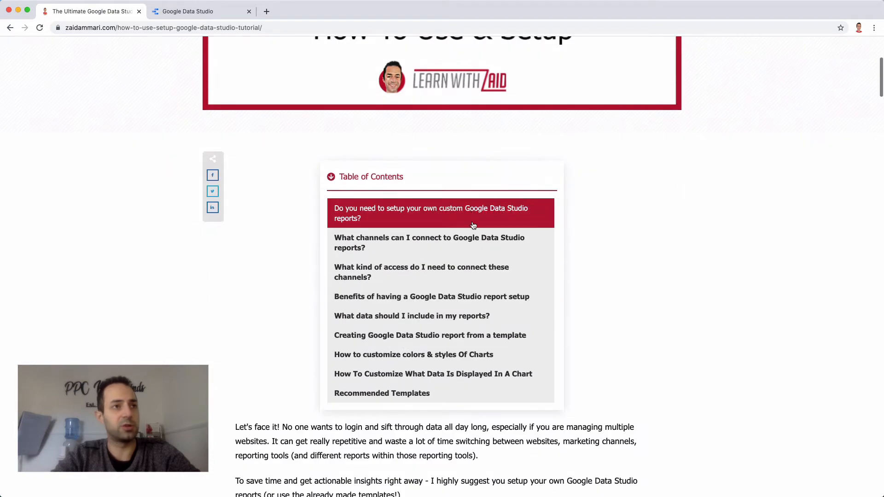
pyautogui.scroll(-2, 574, 354)
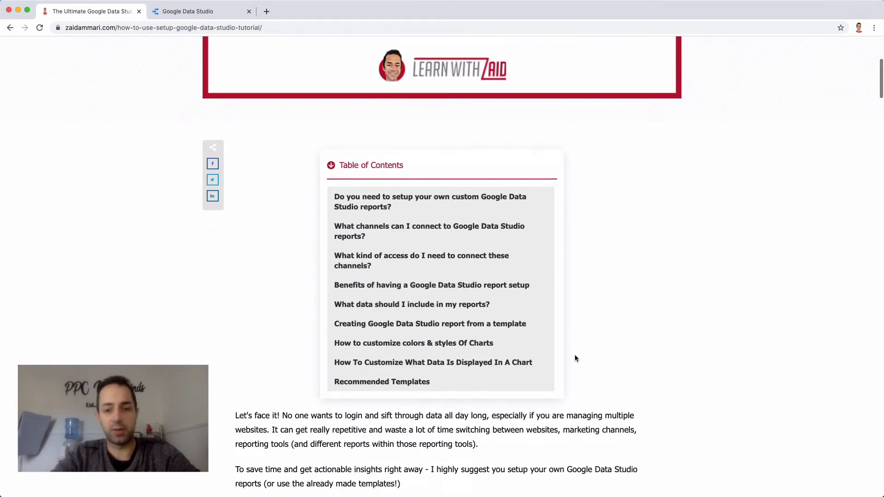
pyautogui.scroll(2, 571, 336)
pyautogui.scroll(5, 569, 328)
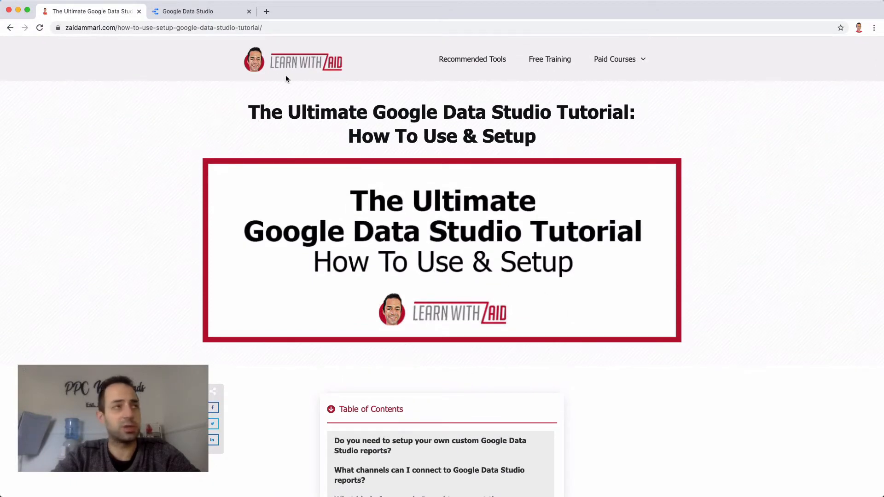
# Switch to Data Studio, expand the template gallery and open the full online Report Gallery of marketing templates
pyautogui.click(199, 12)
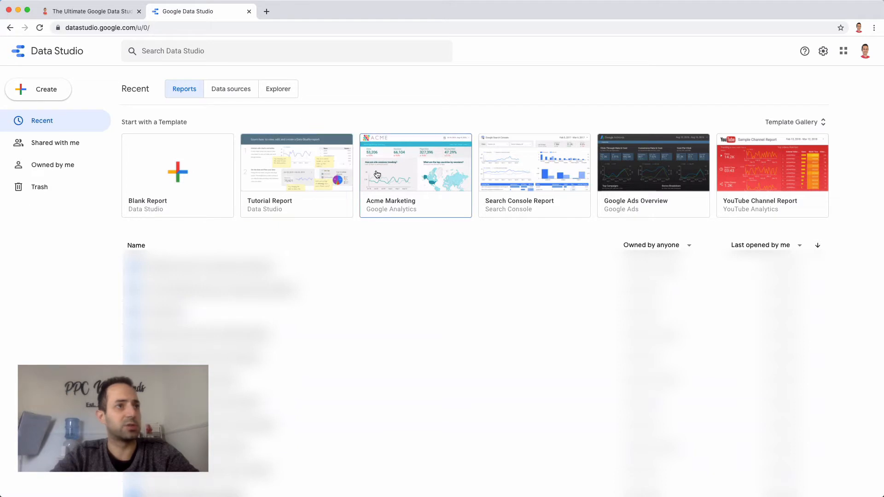
pyautogui.click(790, 124)
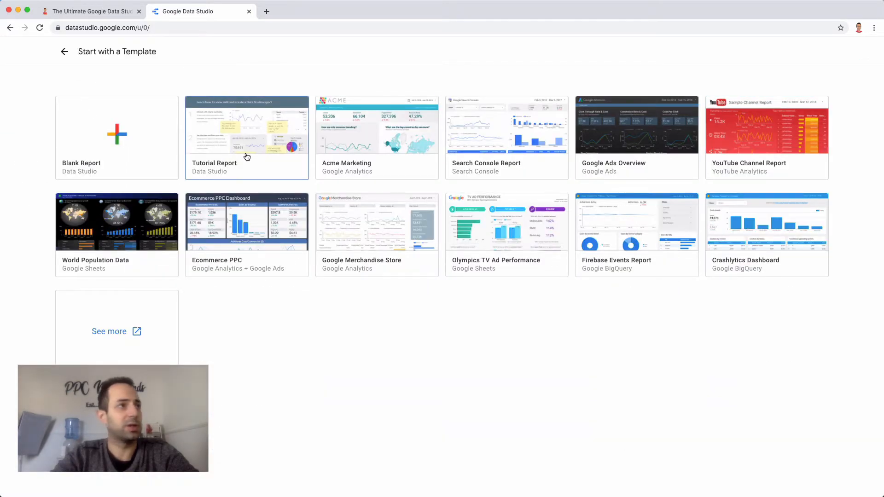
pyautogui.click(119, 340)
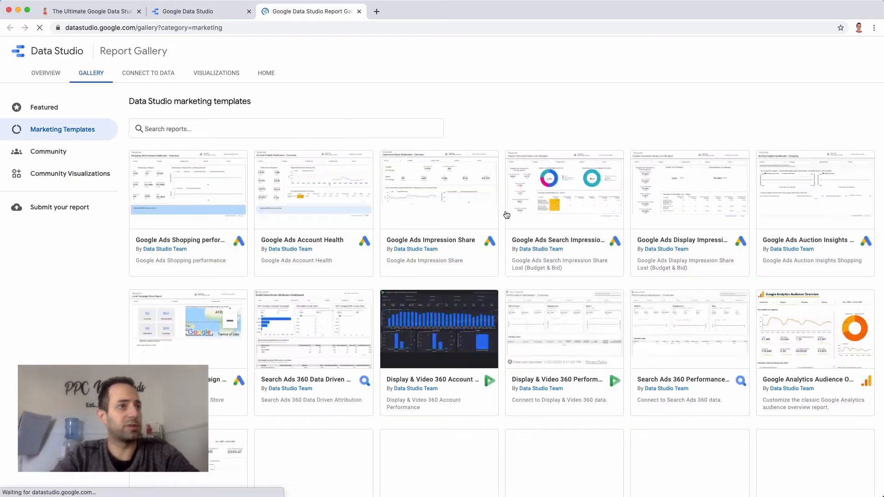
# Examine the range of marketing templates offered in the Report Gallery
pyautogui.scroll(-5, 499, 291)
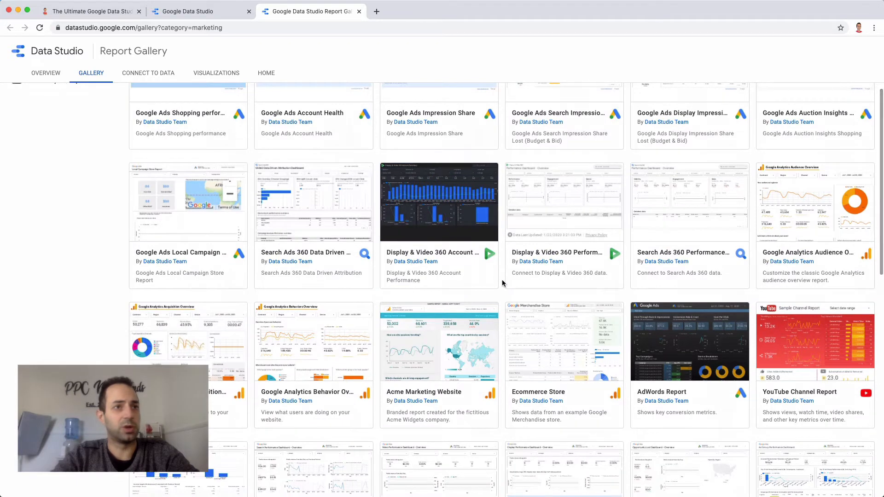
pyautogui.scroll(-2, 504, 282)
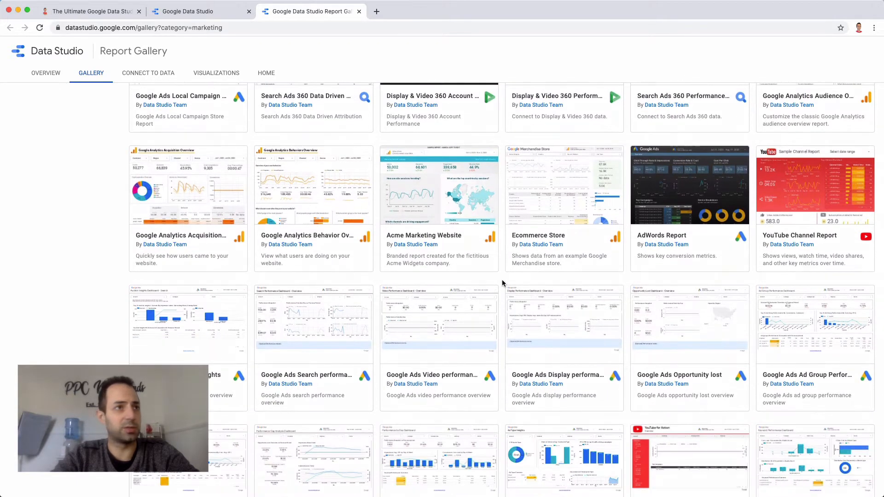
pyautogui.scroll(-5, 502, 283)
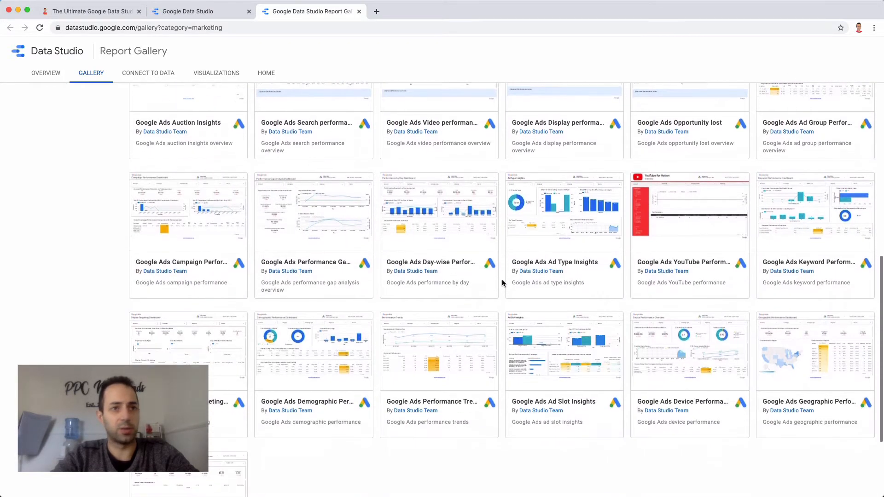
pyautogui.scroll(10, 502, 283)
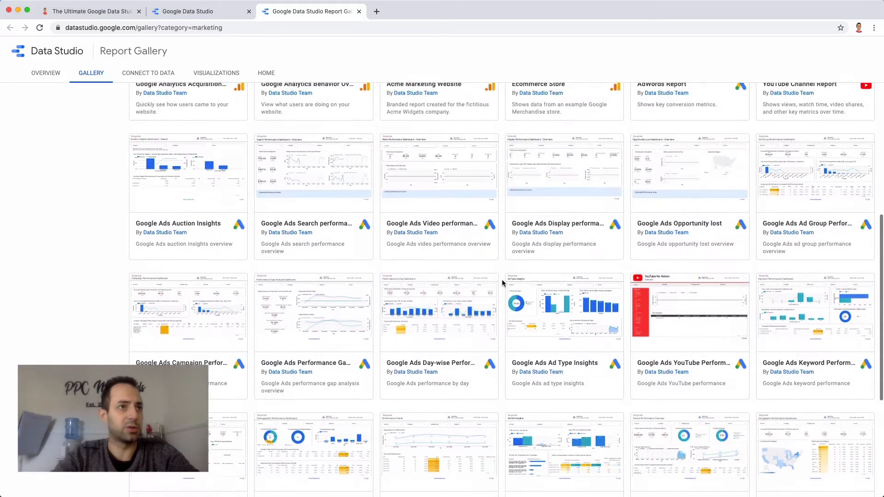
pyautogui.scroll(2, 503, 282)
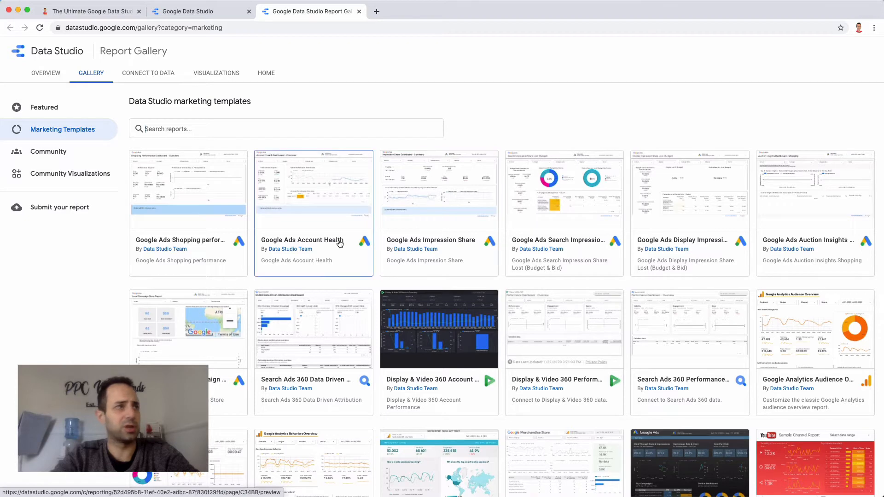
pyautogui.scroll(-3, 386, 255)
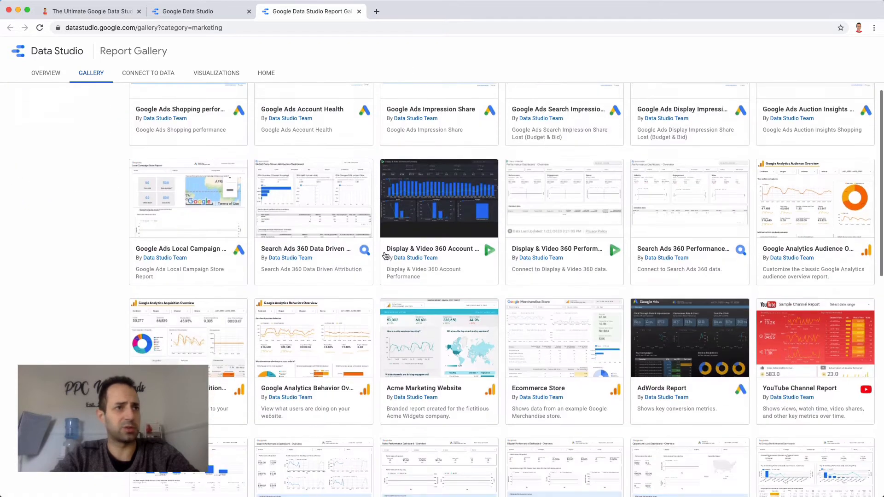
pyautogui.scroll(-1, 445, 250)
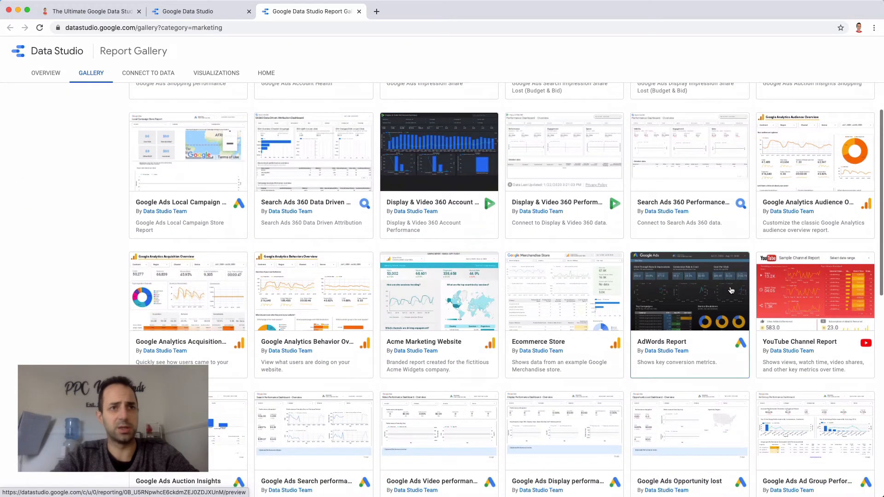
pyautogui.scroll(-1, 675, 317)
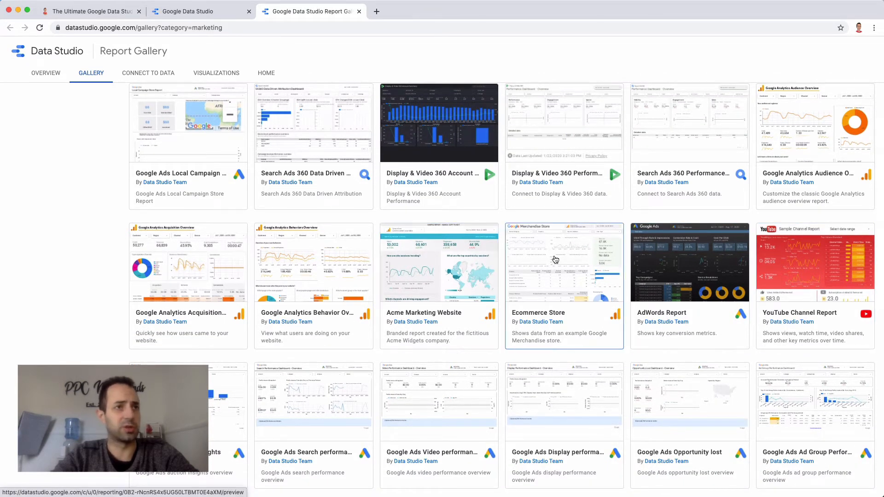
pyautogui.scroll(5, 383, 274)
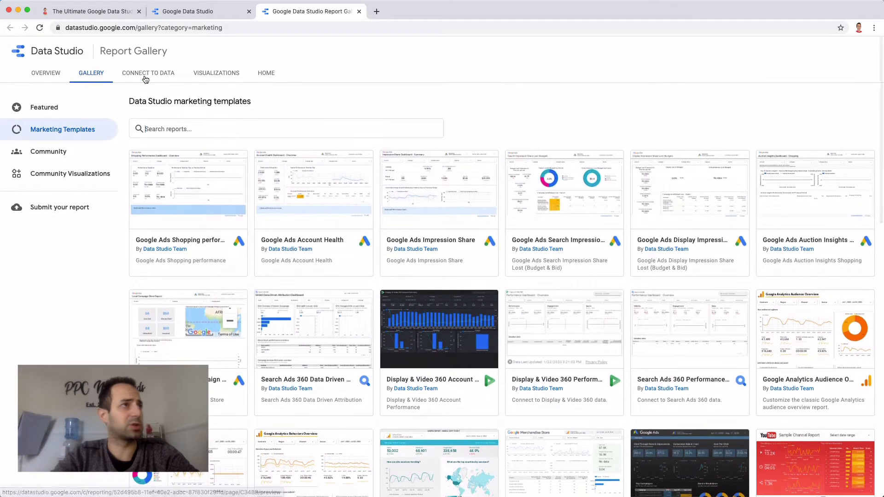
# Close the Report Gallery, open the Ecommerce PPC template and start copying it as a new report
pyautogui.click(192, 12)
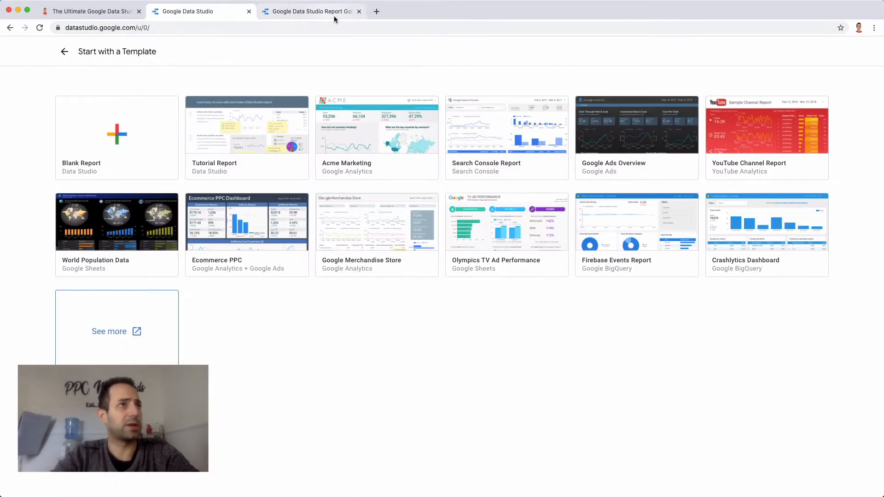
pyautogui.click(359, 12)
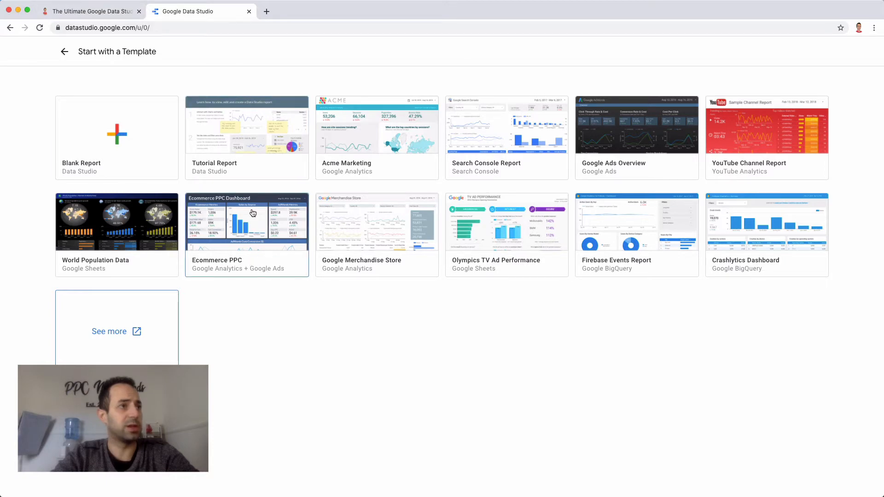
pyautogui.click(251, 240)
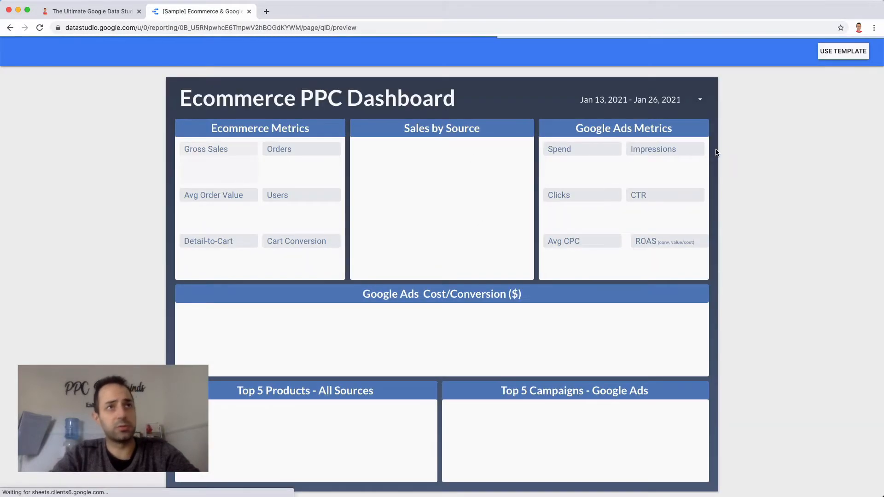
pyautogui.click(827, 55)
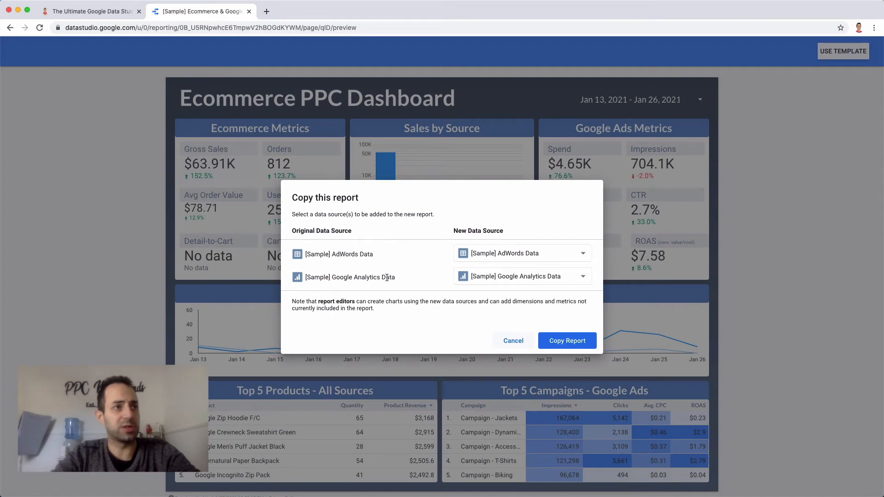
# Replace the [Sample] AdWords Data source with the FTLG Google Ads data source for the copied report
pyautogui.click(521, 252)
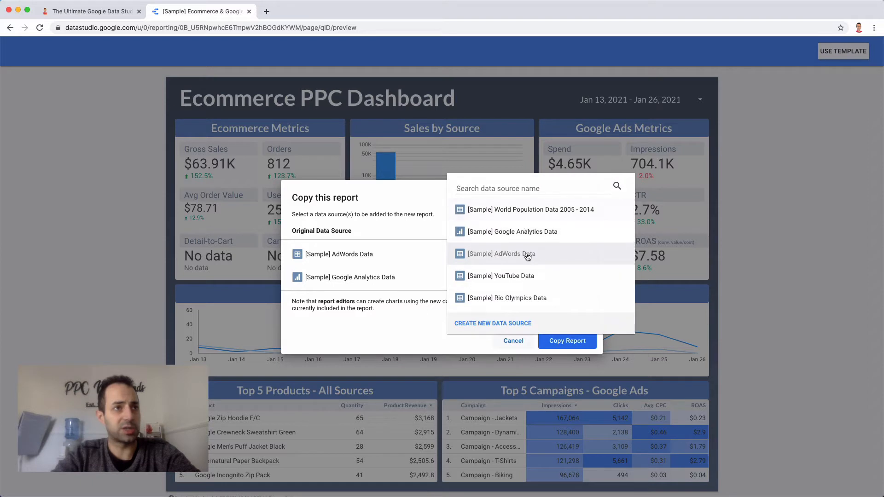
pyautogui.scroll(-2, 525, 265)
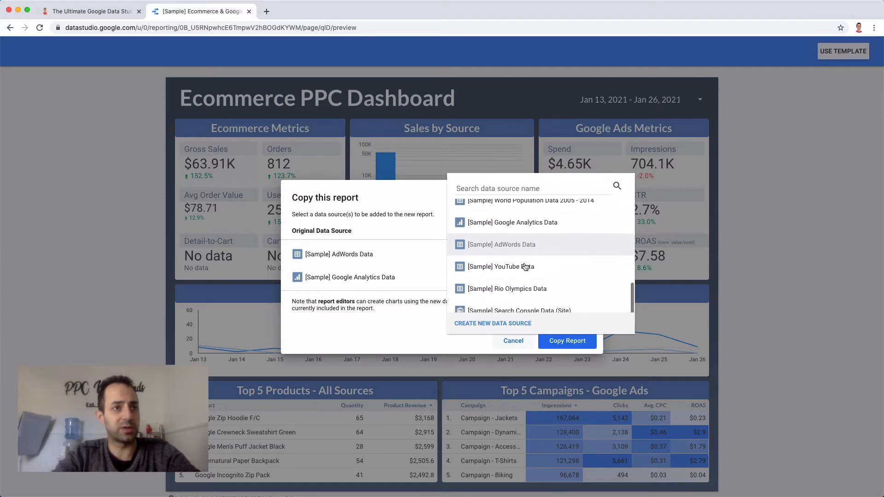
pyautogui.scroll(-1, 525, 267)
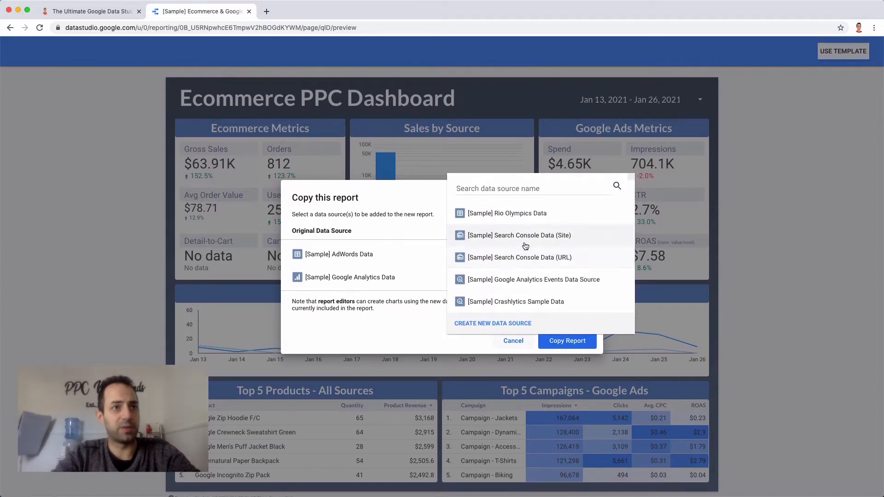
pyautogui.scroll(2, 525, 246)
pyautogui.scroll(2, 525, 247)
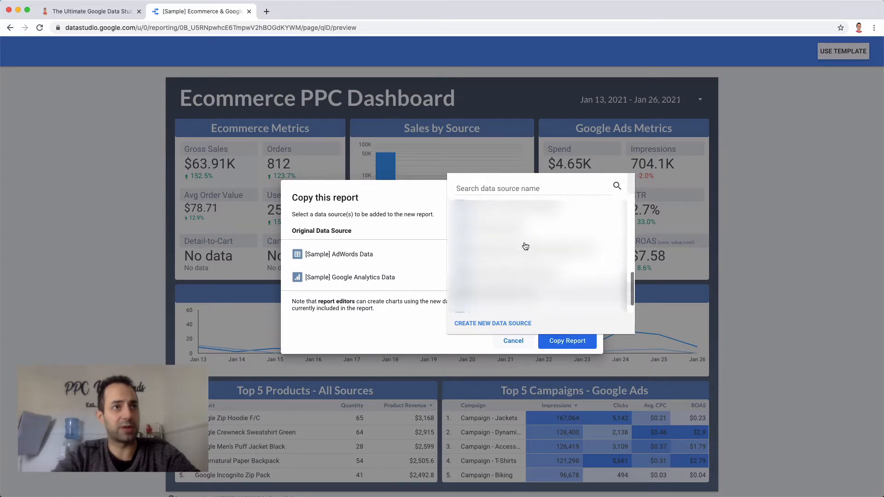
pyautogui.scroll(-2, 525, 246)
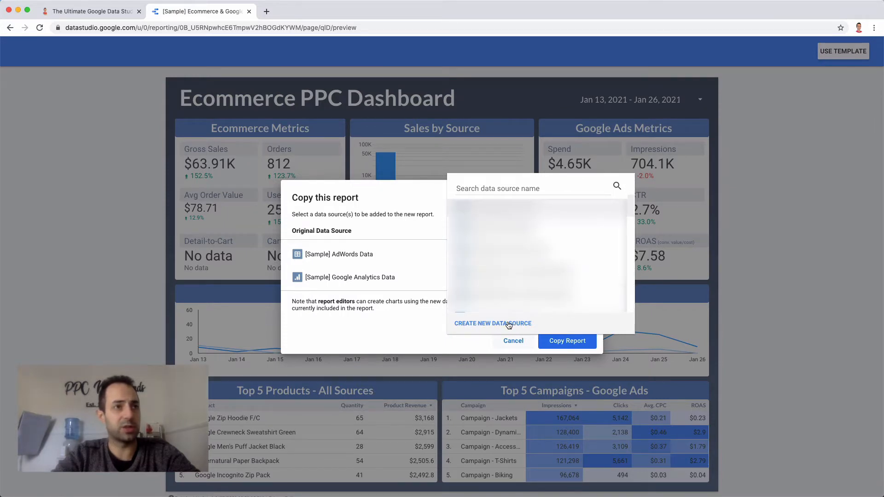
pyautogui.scroll(-5, 506, 241)
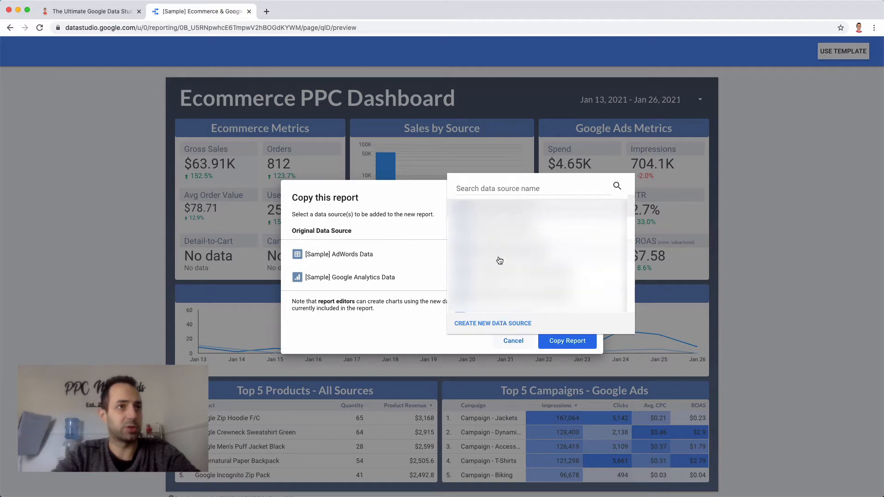
pyautogui.scroll(3, 548, 255)
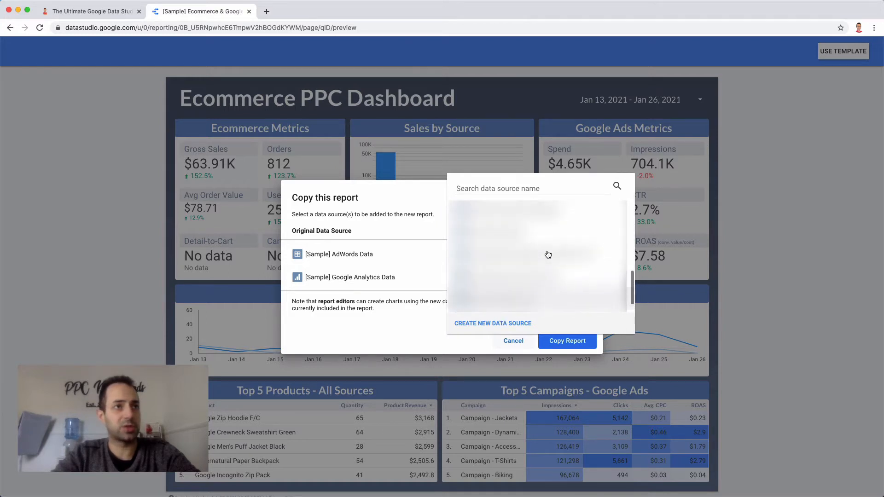
pyautogui.scroll(4, 536, 255)
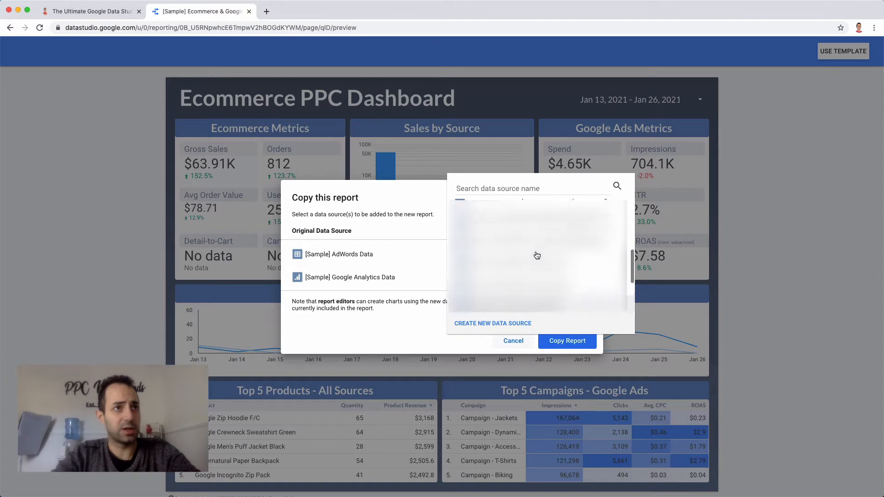
pyautogui.scroll(4, 537, 255)
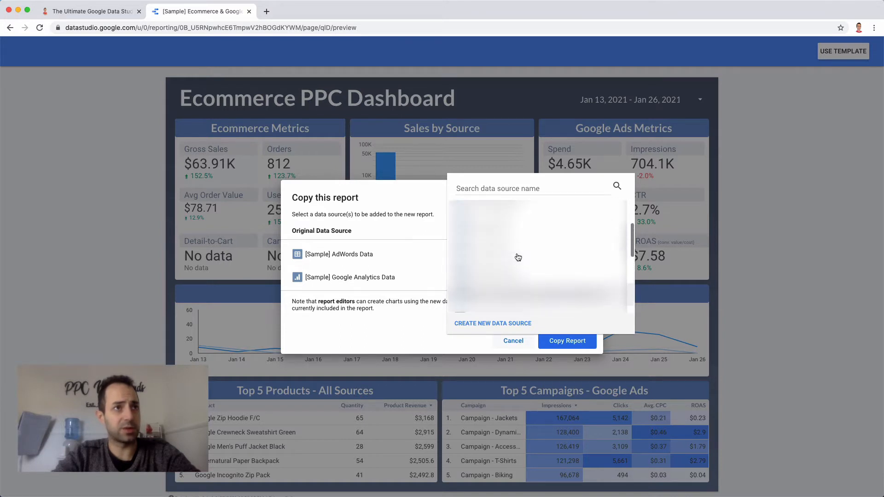
pyautogui.scroll(2, 526, 275)
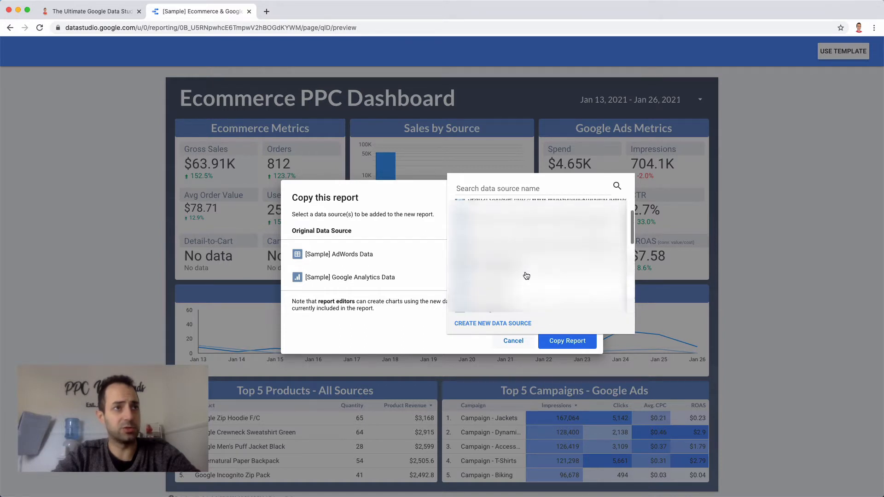
pyautogui.click(500, 266)
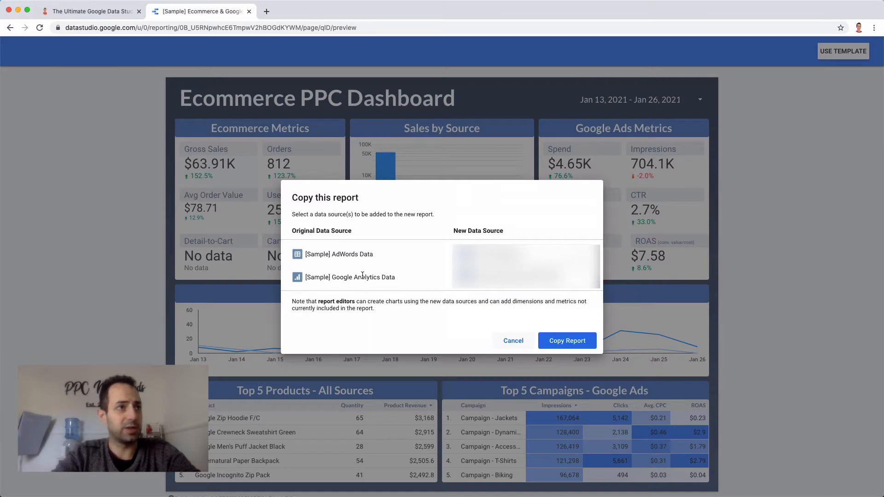
# Replace the [Sample] Google Analytics Data source with the ZENFoods Analytics source and create the report copy
pyautogui.click(509, 279)
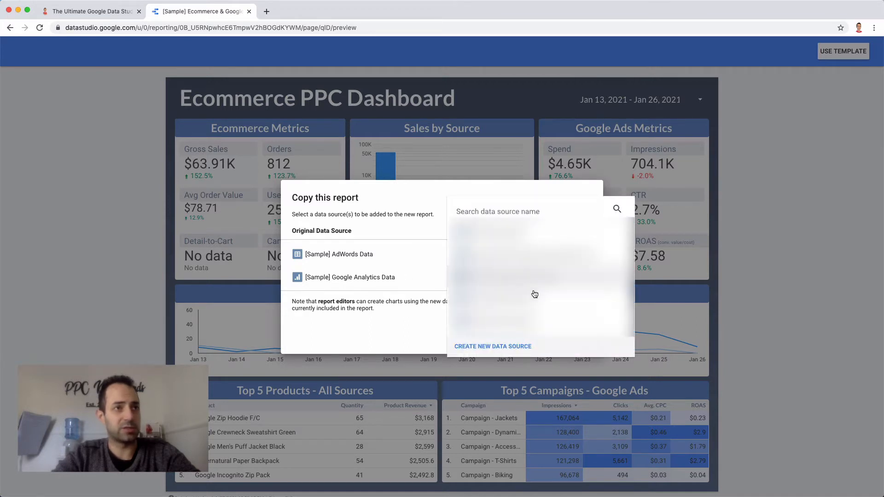
pyautogui.scroll(-3, 510, 286)
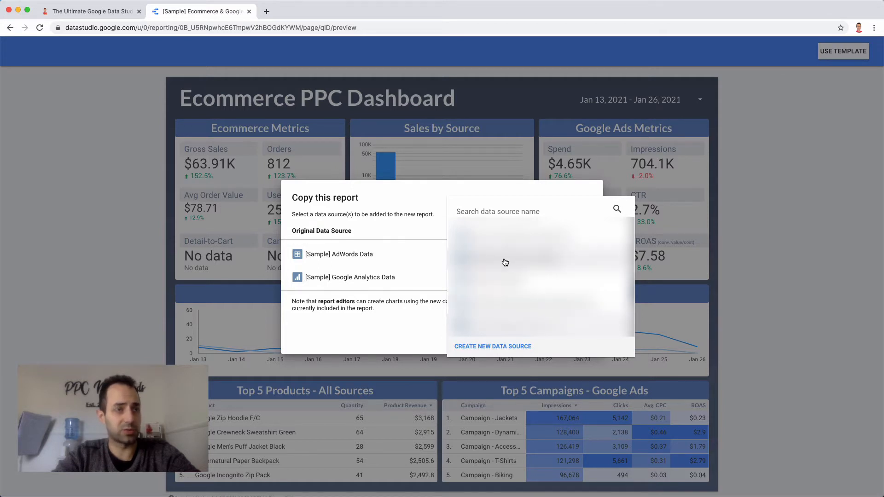
pyautogui.click(505, 262)
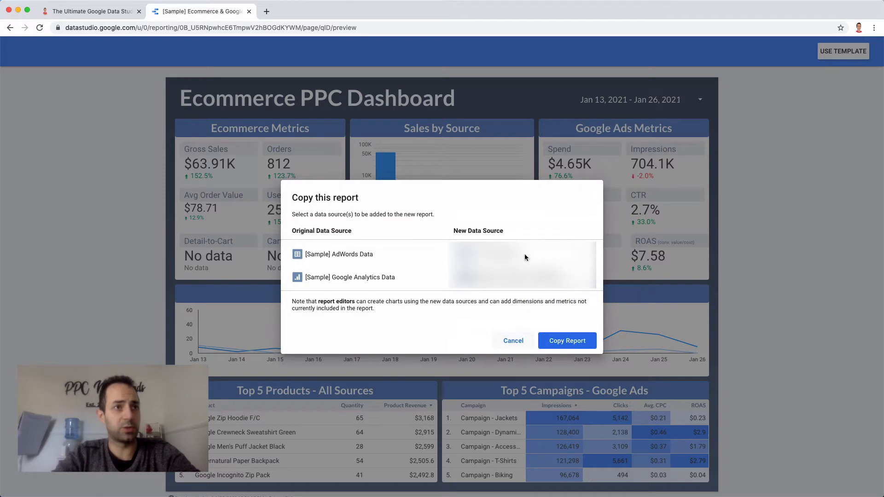
pyautogui.click(565, 341)
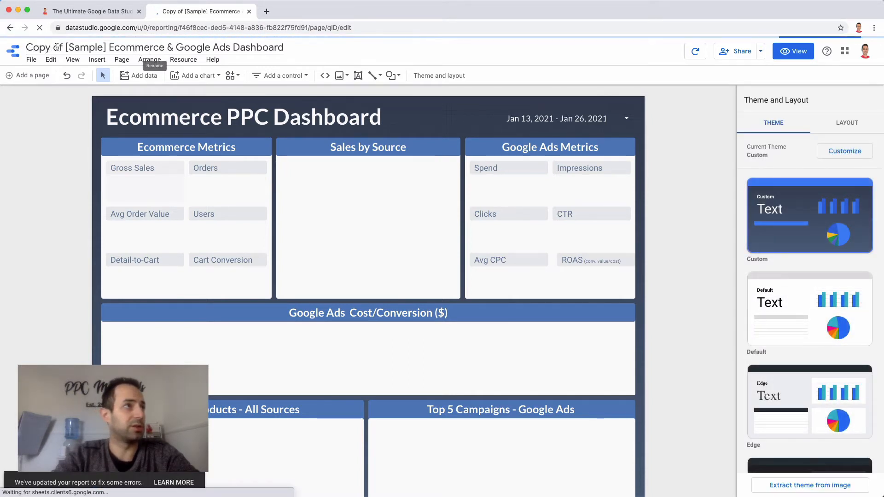
# Rename the copied report as "Company A | Ecommerce & Google Ads Dashboard"
pyautogui.moveTo(77, 47); pyautogui.dragTo(26, 47)
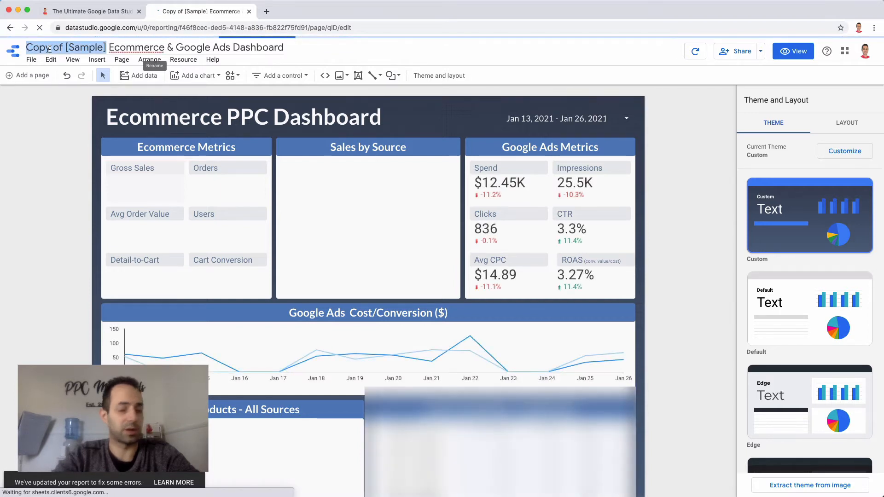
pyautogui.write('Company A ')
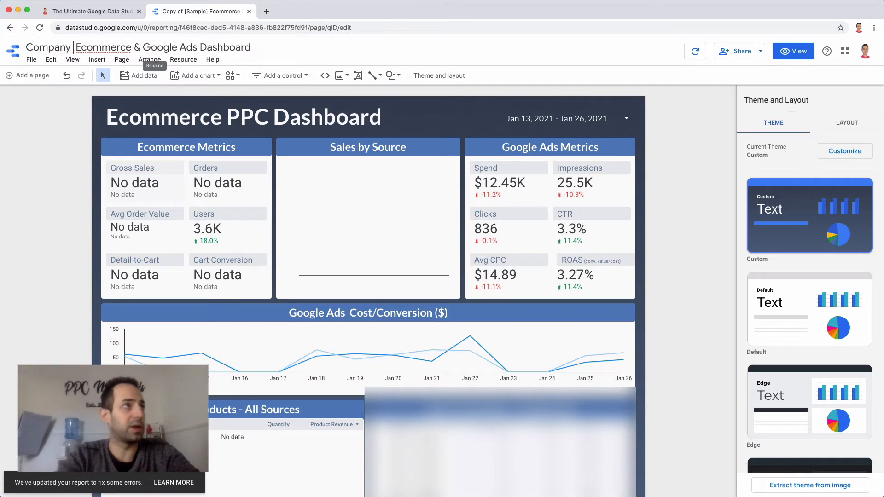
pyautogui.write('|')
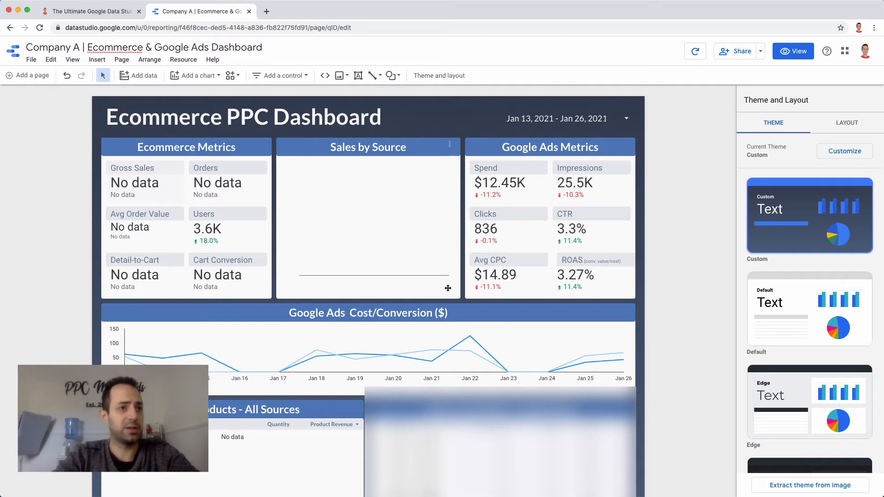
# Examine the Gross Sales, Orders and Avg Order Value scorecards under Ecommerce Metrics and their data settings
pyautogui.scroll(-1, 437, 242)
pyautogui.scroll(1, 437, 242)
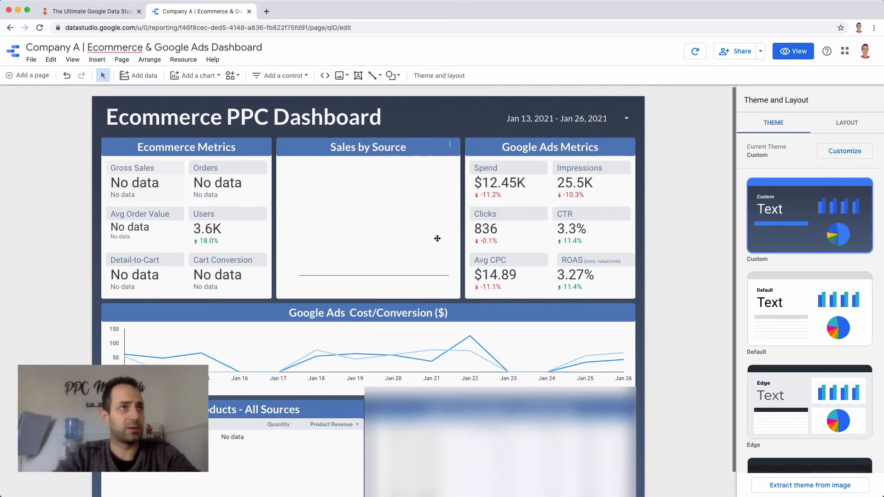
pyautogui.click(144, 172)
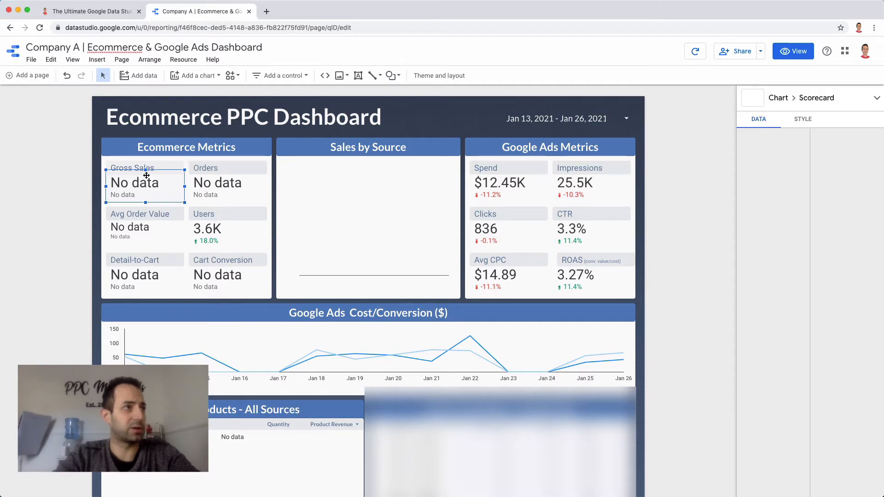
pyautogui.click(223, 189)
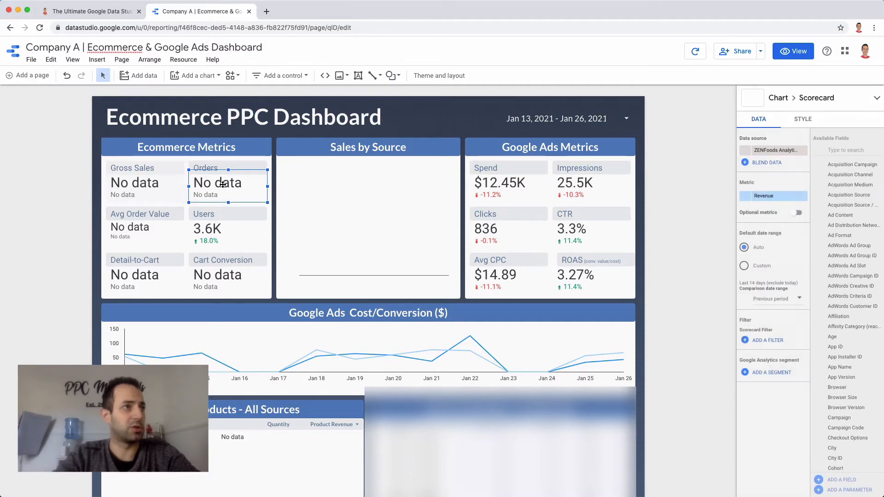
pyautogui.click(151, 227)
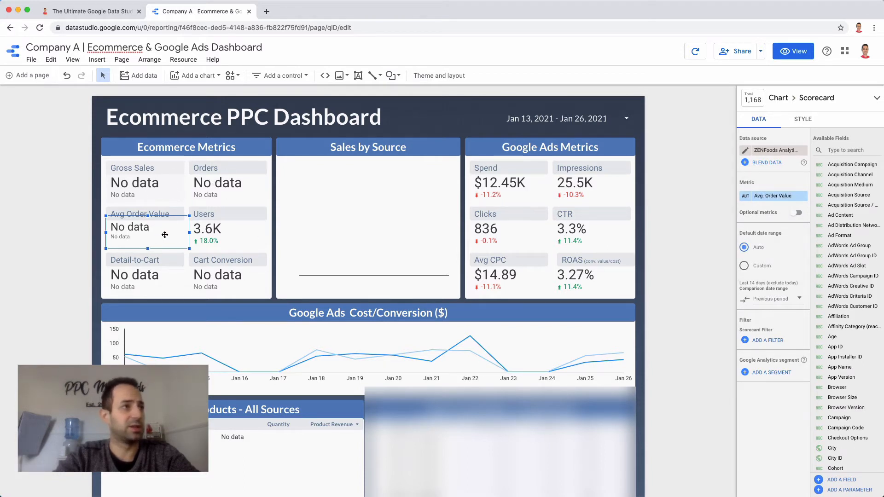
pyautogui.click(217, 187)
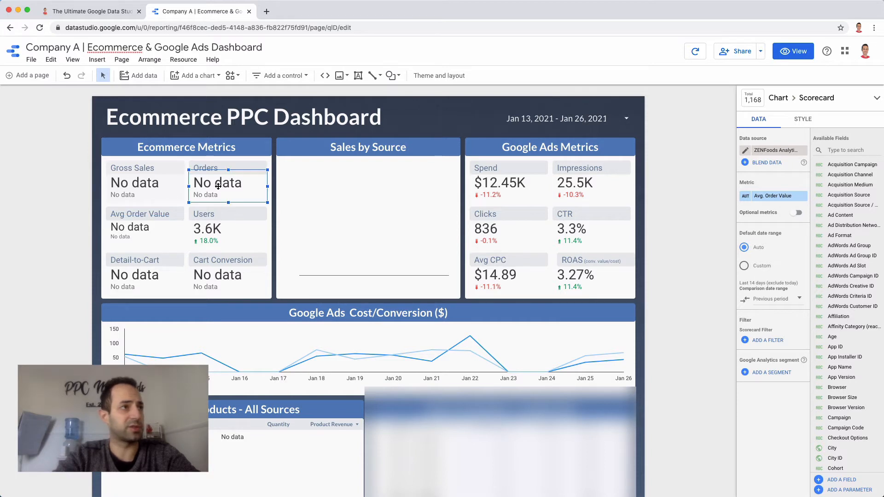
pyautogui.click(137, 189)
pyautogui.click(145, 231)
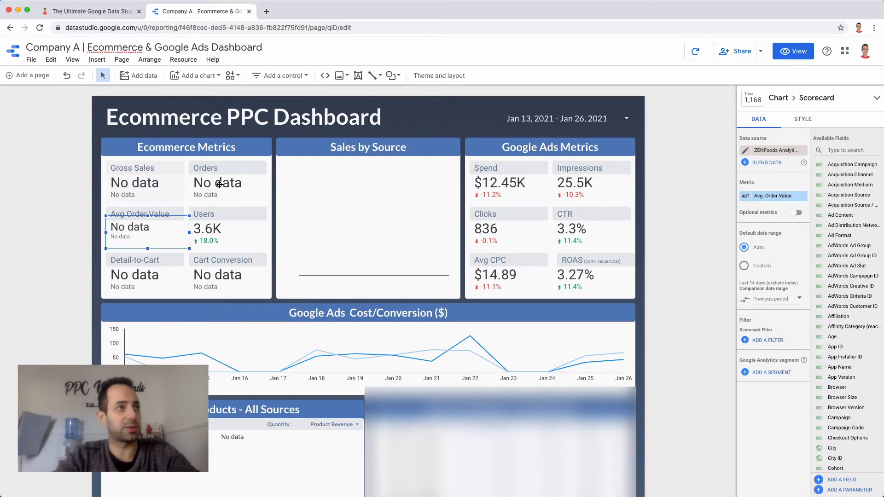
pyautogui.click(128, 182)
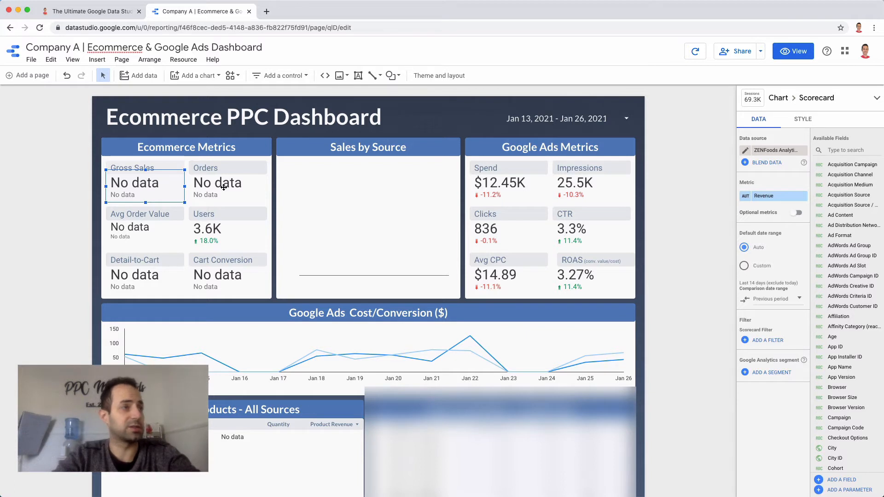
# Examine the data source and metric of the Spend, Impressions and Clicks scorecards, and compare them with the Orders scorecard
pyautogui.click(513, 180)
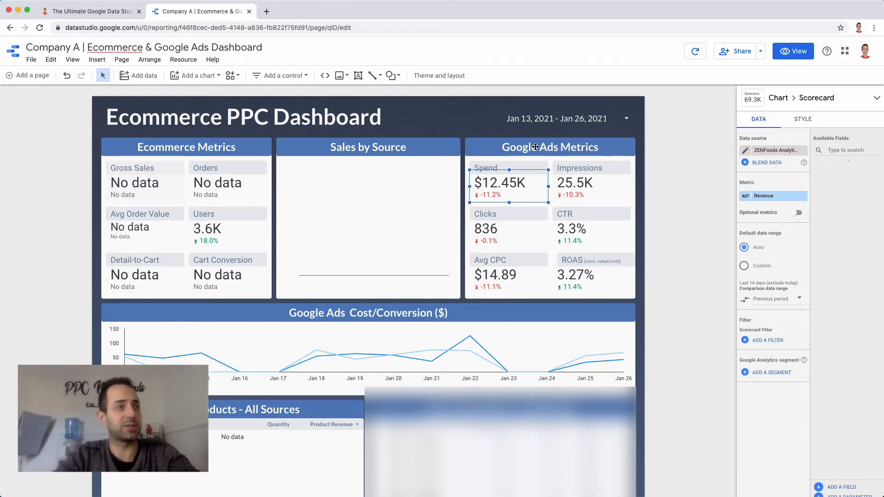
pyautogui.click(577, 185)
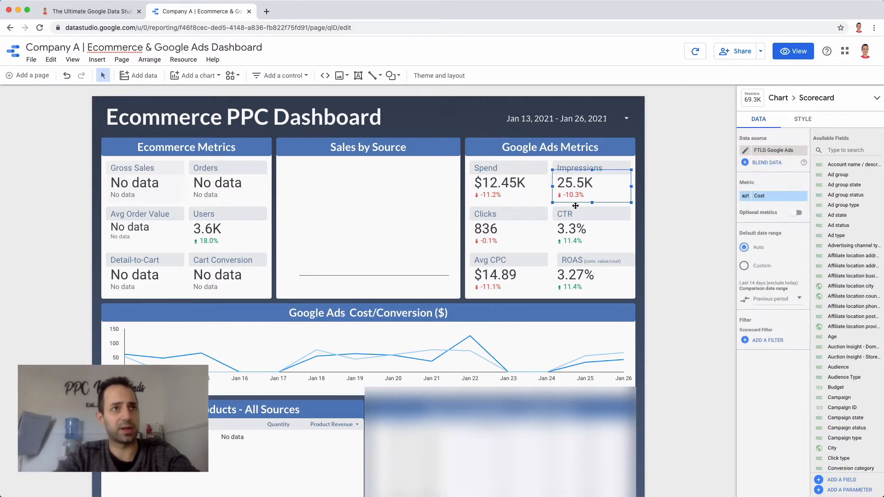
pyautogui.click(500, 229)
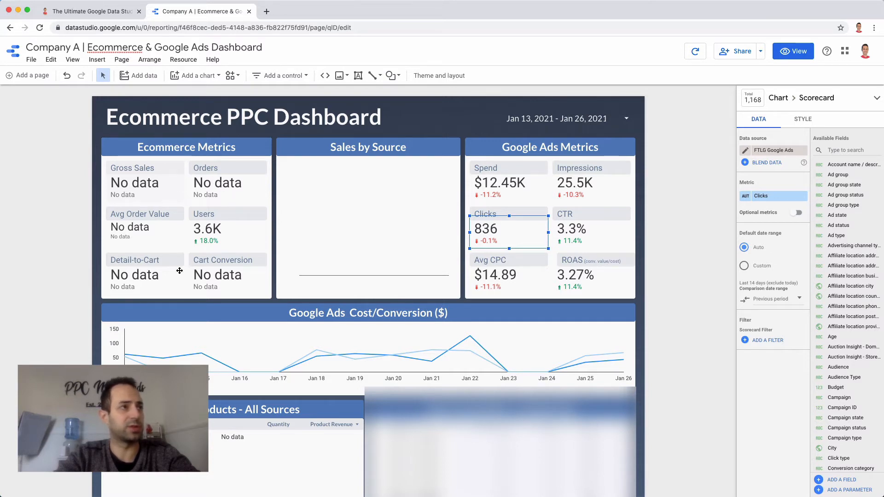
pyautogui.click(571, 185)
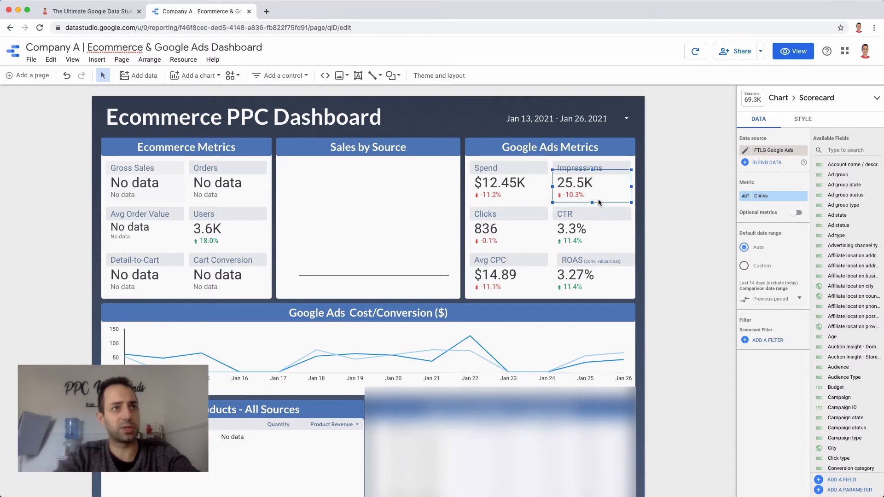
pyautogui.click(509, 184)
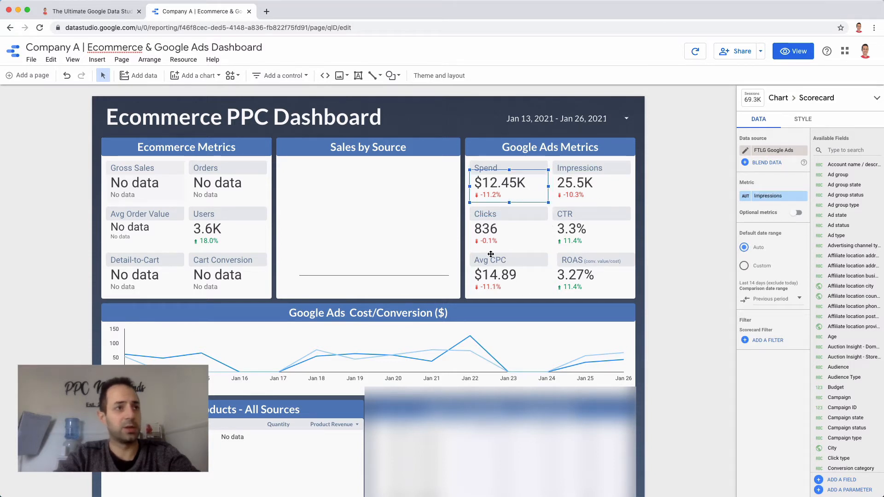
pyautogui.scroll(-1, 442, 294)
pyautogui.scroll(1, 442, 294)
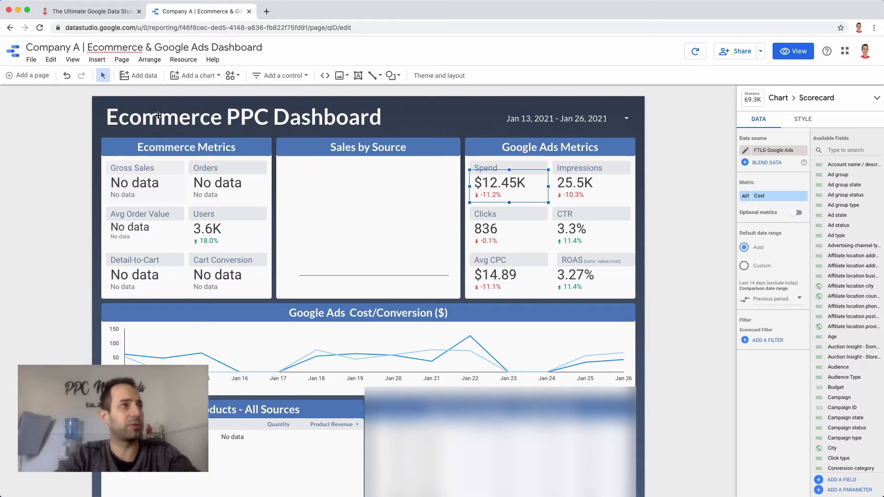
pyautogui.click(227, 186)
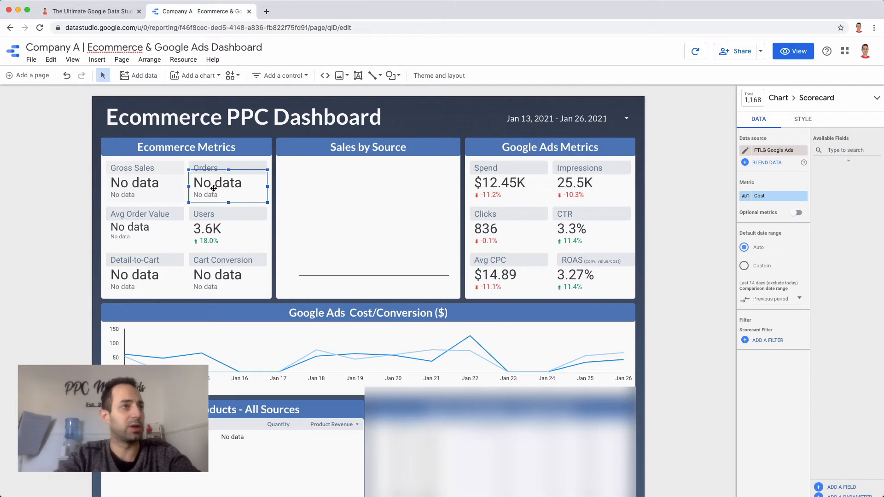
# Open the Spend scorecard's style settings and review its primary and comparison metric options
pyautogui.click(542, 165)
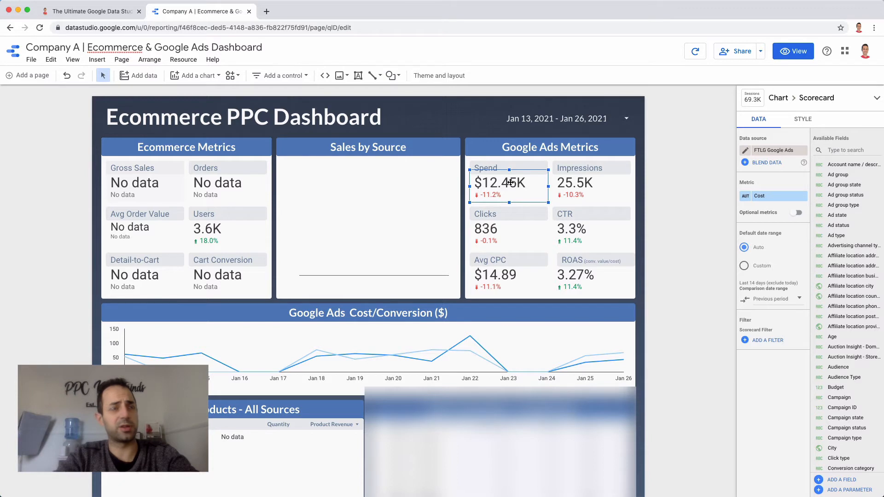
pyautogui.click(803, 119)
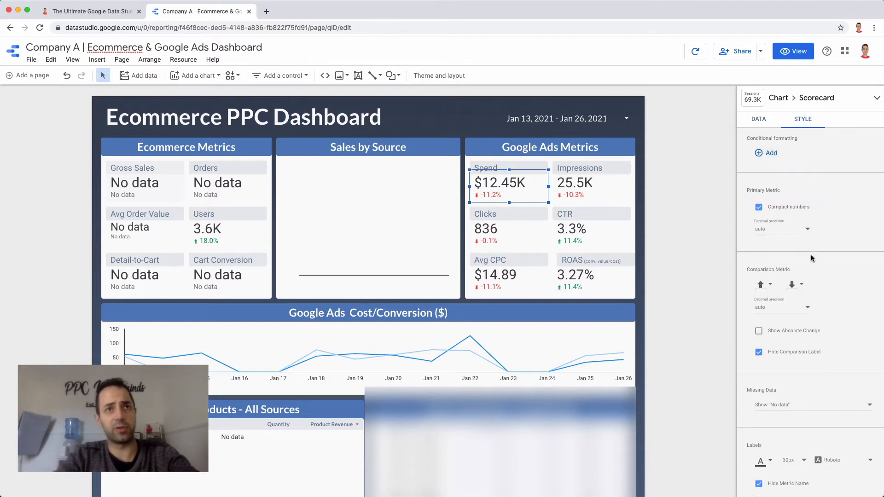
pyautogui.scroll(-1, 831, 316)
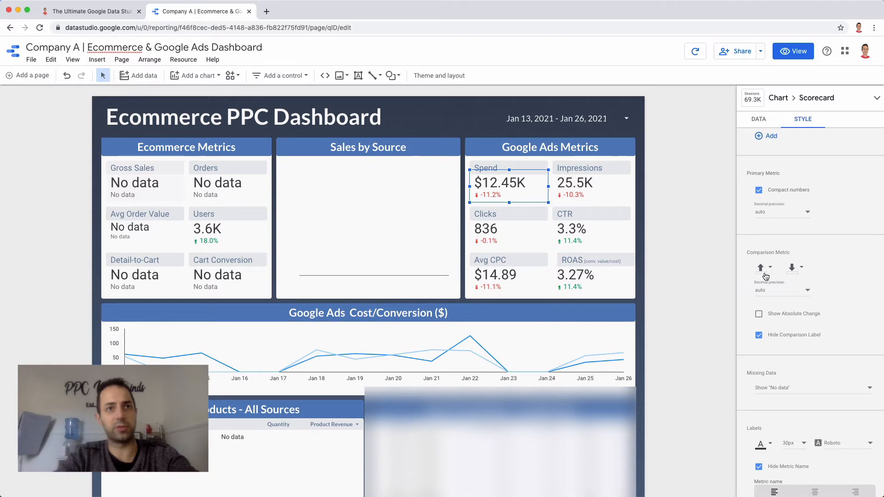
# Examine the Spend scorecard's missing data choices and its label, background, border, padding and chart header style options
pyautogui.scroll(-3, 824, 311)
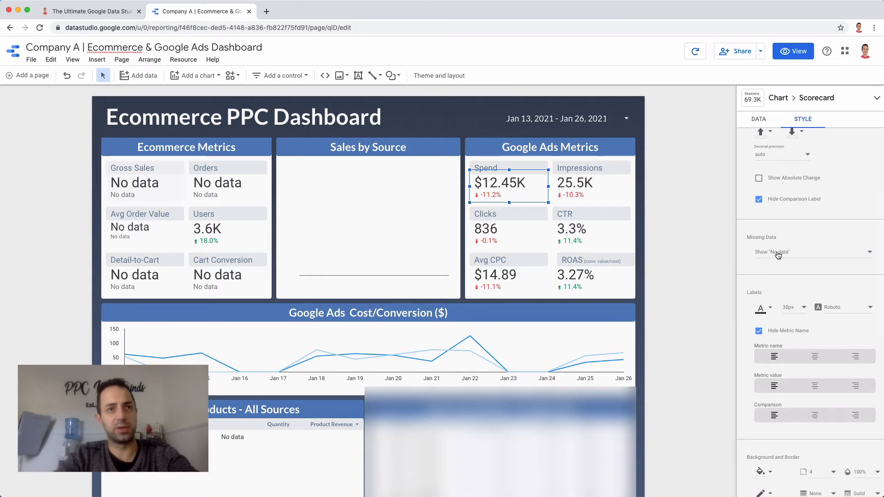
pyautogui.click(778, 255)
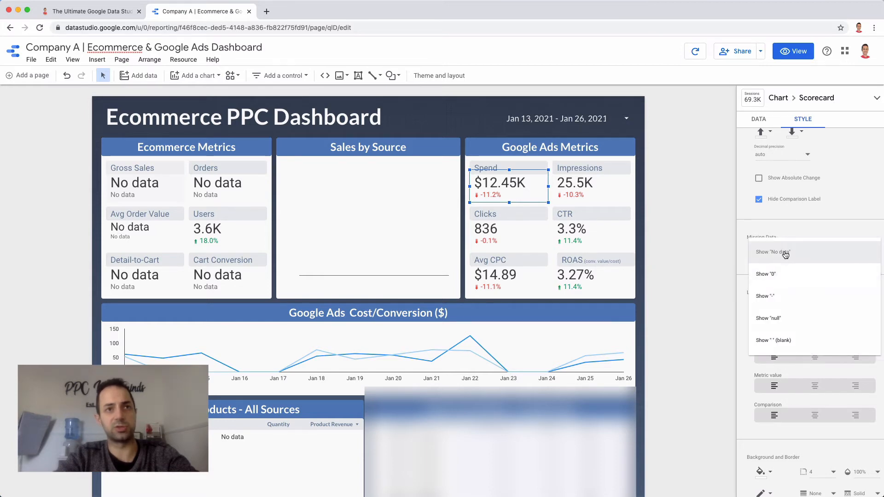
pyautogui.click(721, 239)
pyautogui.scroll(-2, 782, 276)
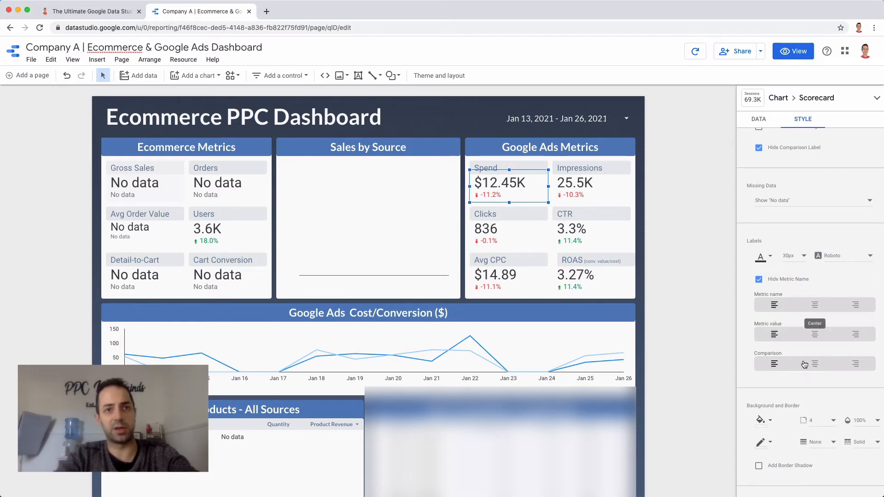
pyautogui.scroll(-3, 804, 364)
pyautogui.scroll(-4, 797, 331)
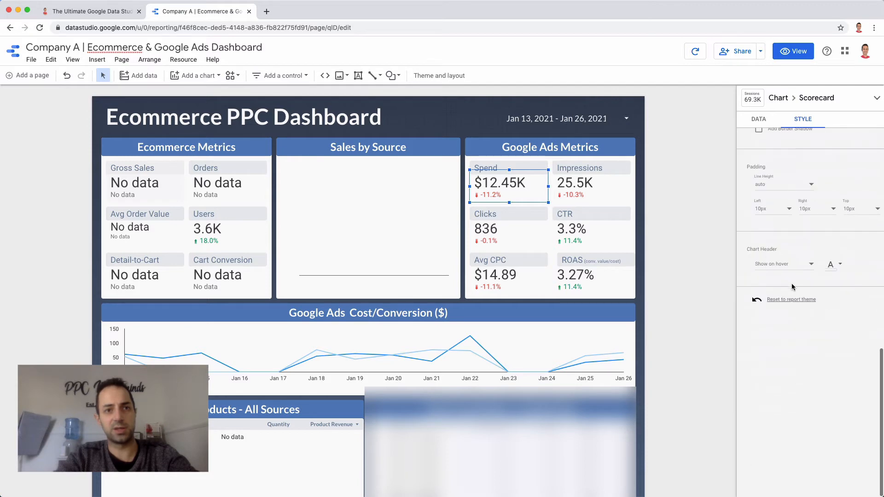
pyautogui.scroll(5, 792, 285)
pyautogui.scroll(6, 792, 286)
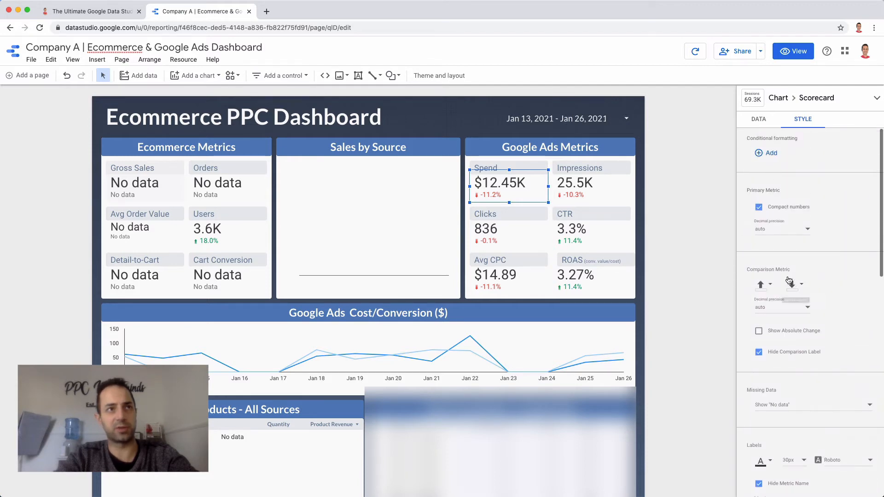
# Change the metric of the Spend scorecard under Google Ads Metrics to Impressions
pyautogui.click(758, 120)
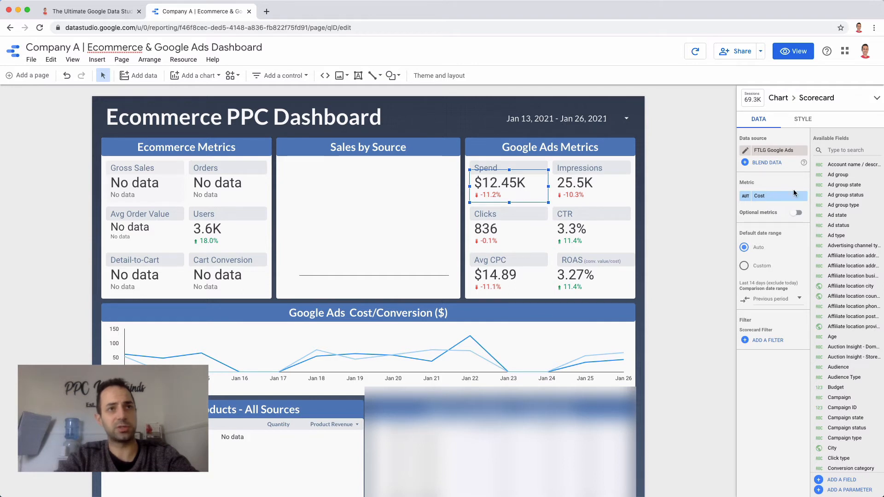
pyautogui.click(757, 196)
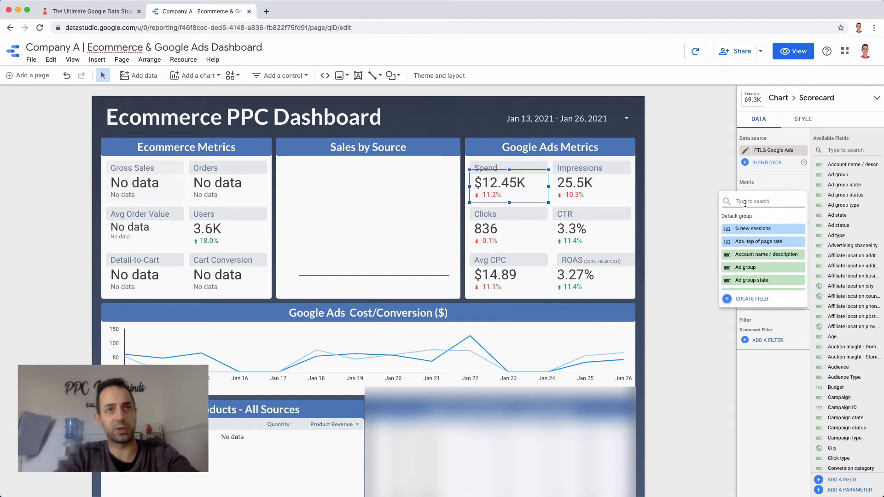
pyautogui.write('impressio')
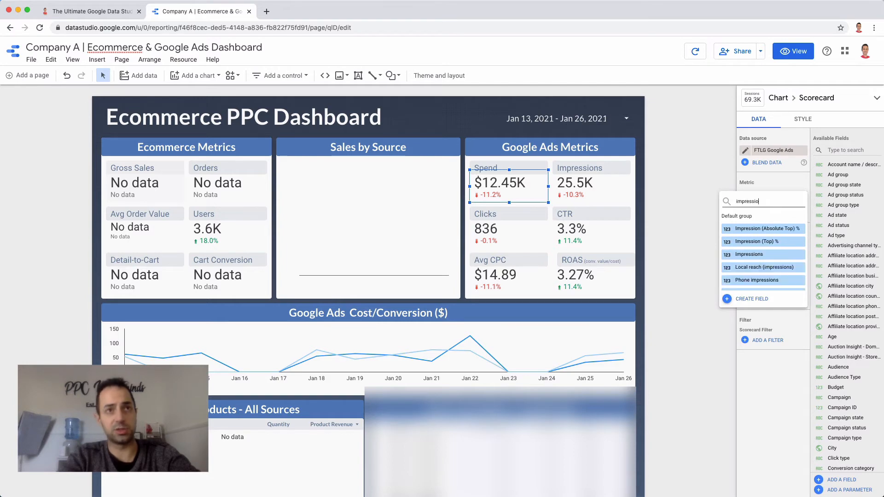
pyautogui.write('n')
pyautogui.click(755, 255)
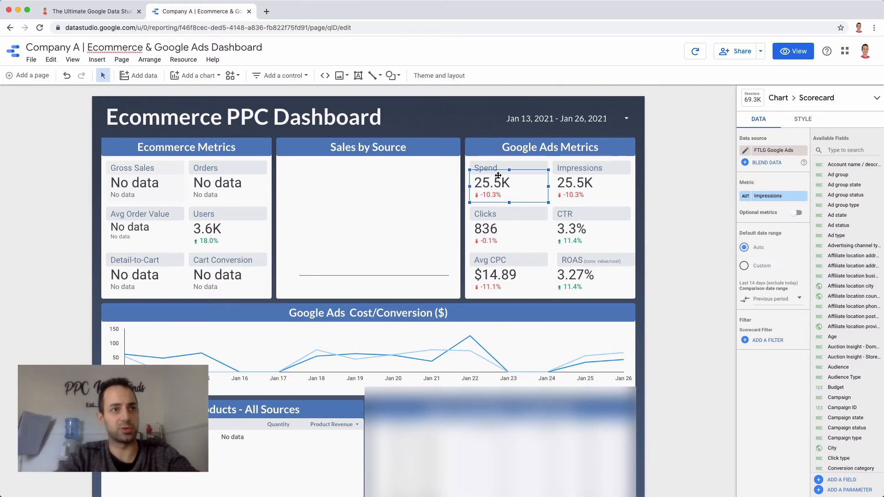
# Review the style settings of the Google Ads Cost/Conversion time series chart, from reference lines and axes to grid, border and legend
pyautogui.click(410, 347)
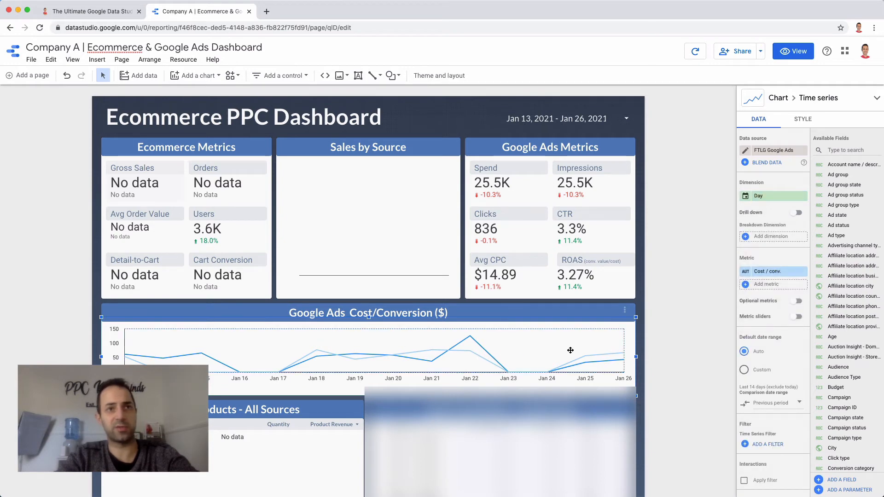
pyautogui.click(803, 120)
pyautogui.scroll(-5, 829, 288)
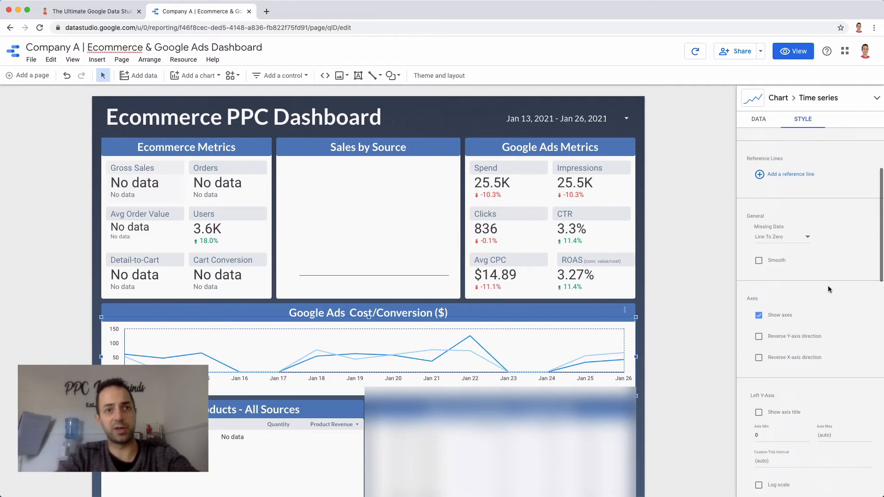
pyautogui.scroll(-8, 829, 289)
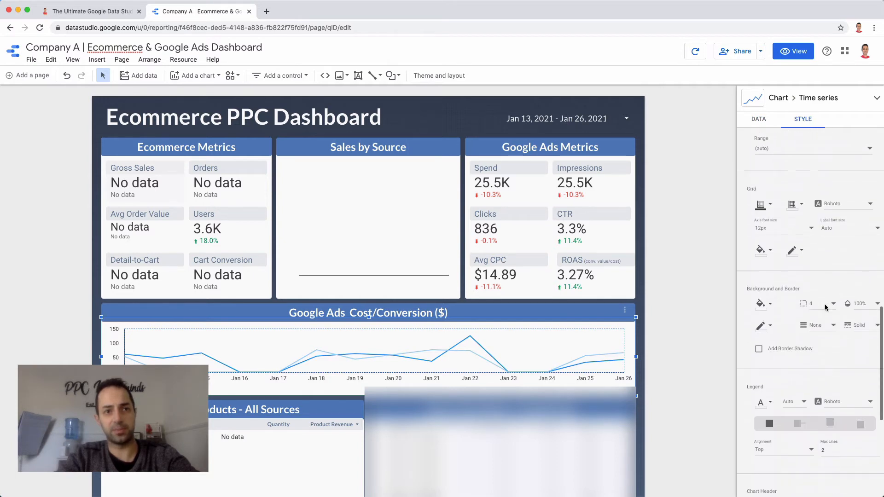
pyautogui.scroll(2, 825, 307)
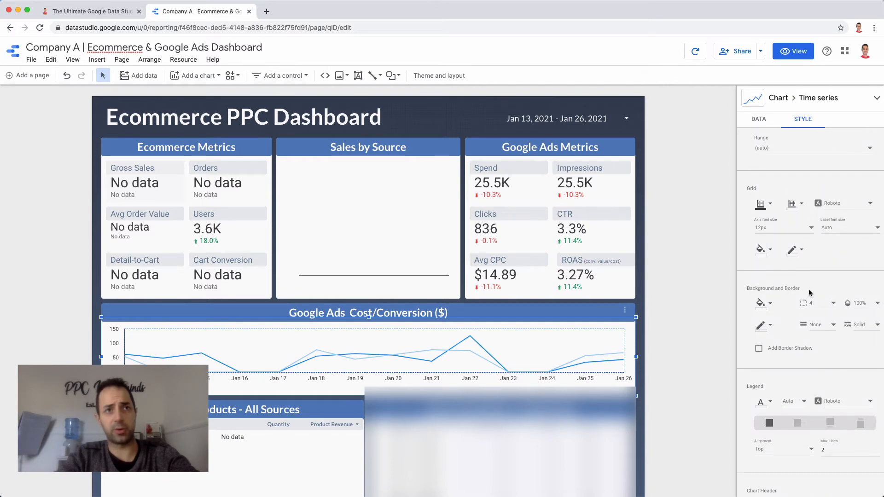
pyautogui.scroll(5, 808, 294)
pyautogui.scroll(2, 809, 291)
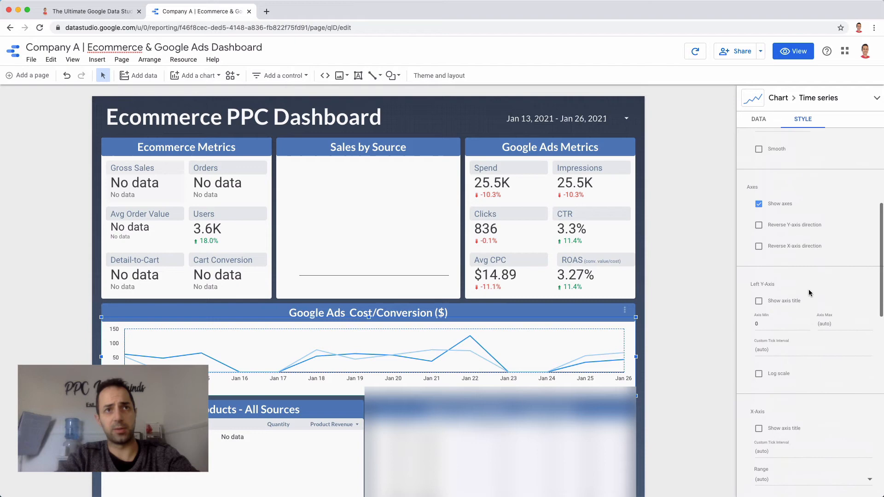
# Try reversing the Y-axis direction and hiding the axes of the Cost/Conversion chart, restoring each setting
pyautogui.click(759, 226)
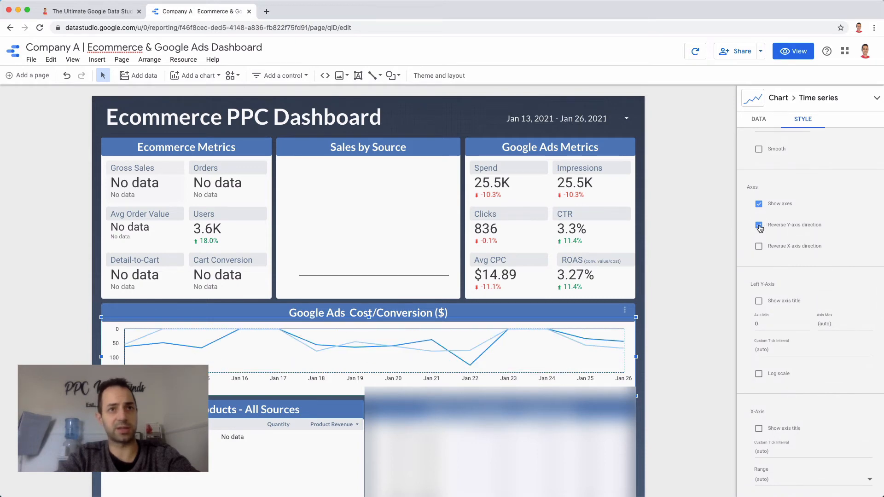
pyautogui.click(758, 226)
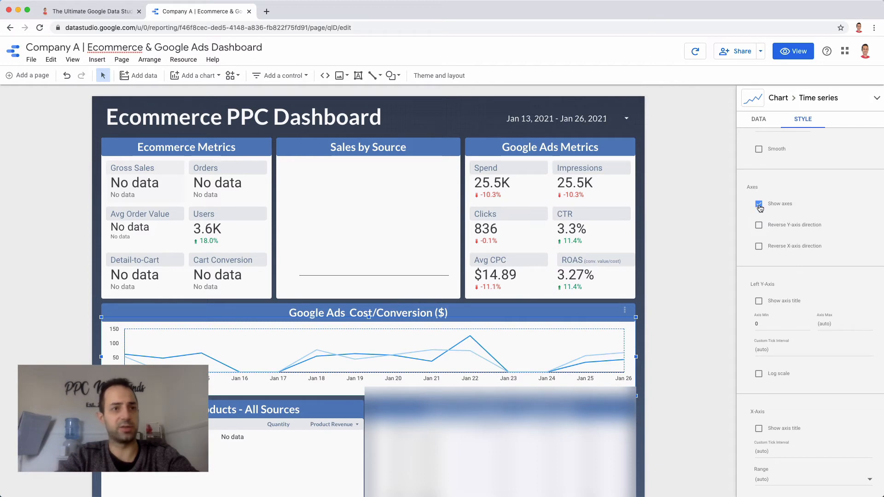
pyautogui.click(758, 204)
pyautogui.click(759, 203)
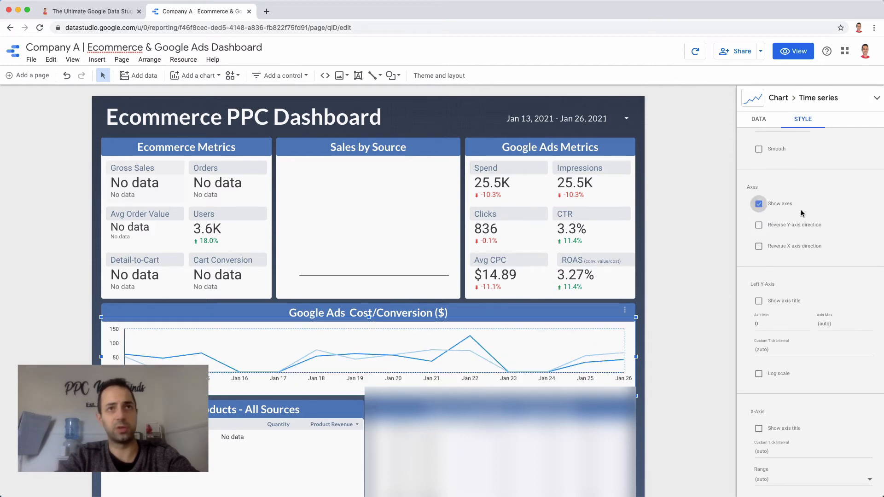
# Try smoothing the Cost/Conversion chart's series lines, and switch the smoothing off again
pyautogui.scroll(3, 801, 213)
pyautogui.click(759, 245)
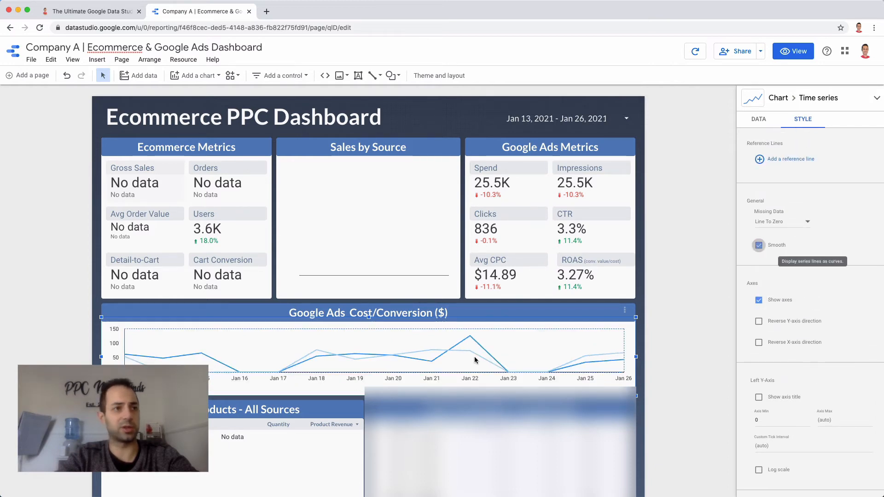
pyautogui.click(759, 245)
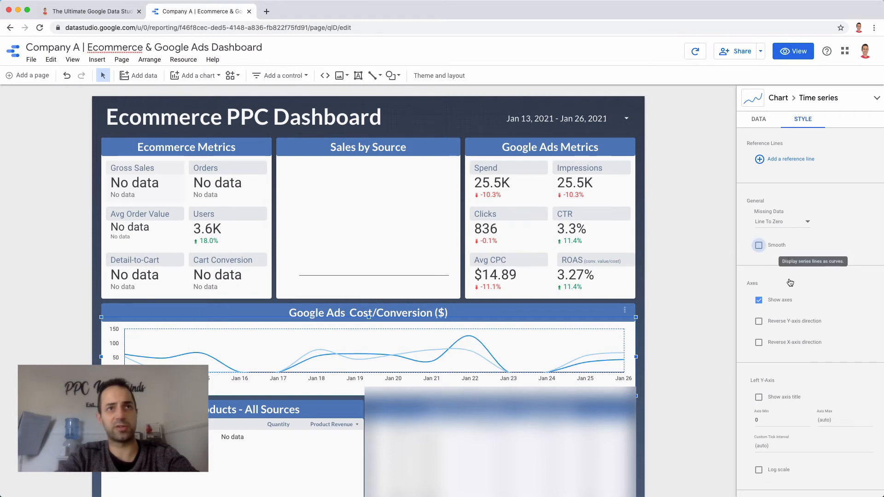
# Set the line color of Series #1 in the Cost/Conversion chart to dark orange
pyautogui.scroll(3, 809, 313)
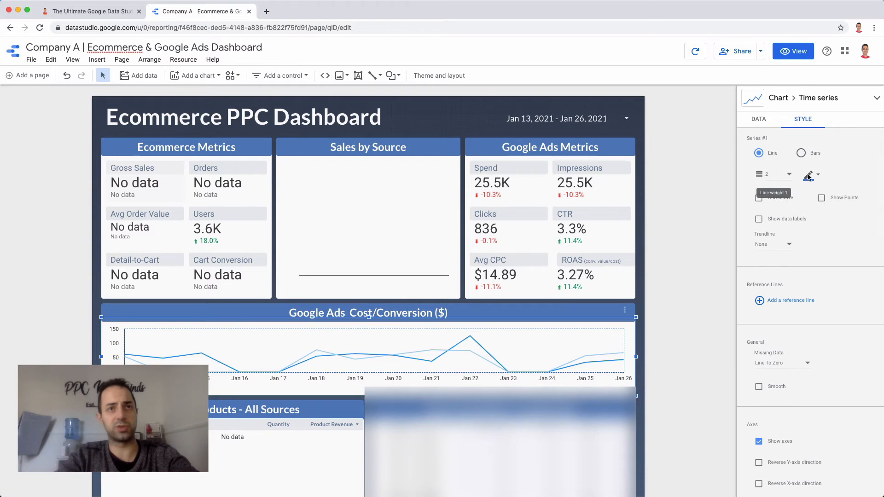
pyautogui.click(809, 176)
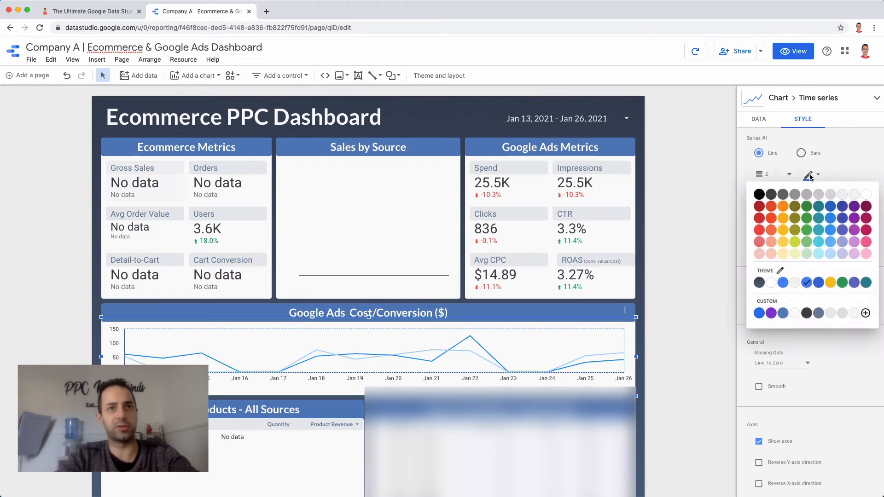
pyautogui.click(784, 206)
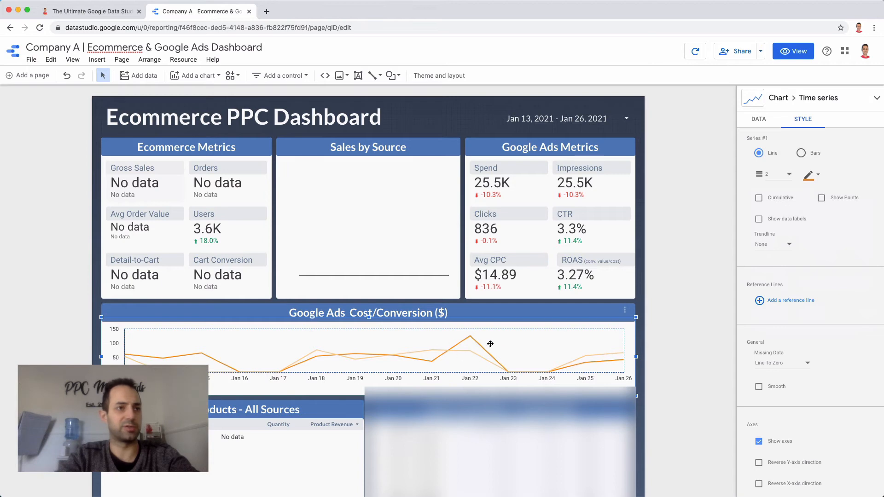
# Set the Cost/Conversion time series chart's dimension to Week
pyautogui.click(757, 120)
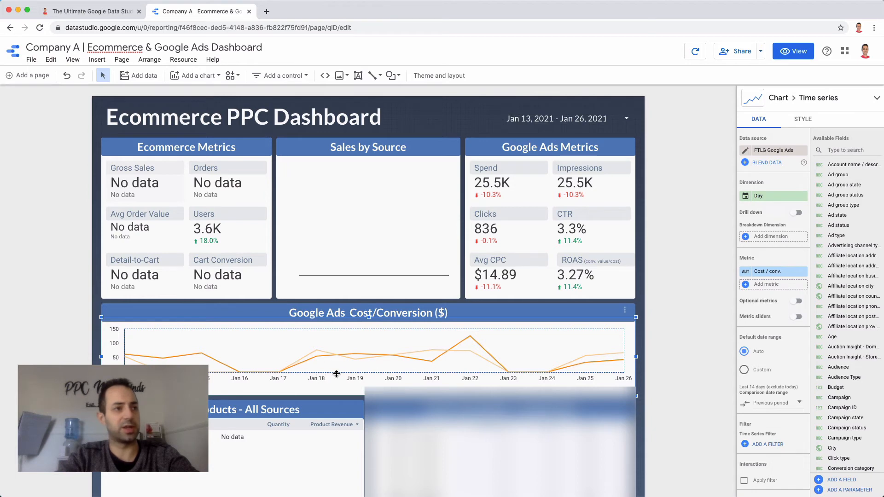
pyautogui.click(751, 196)
pyautogui.write('week')
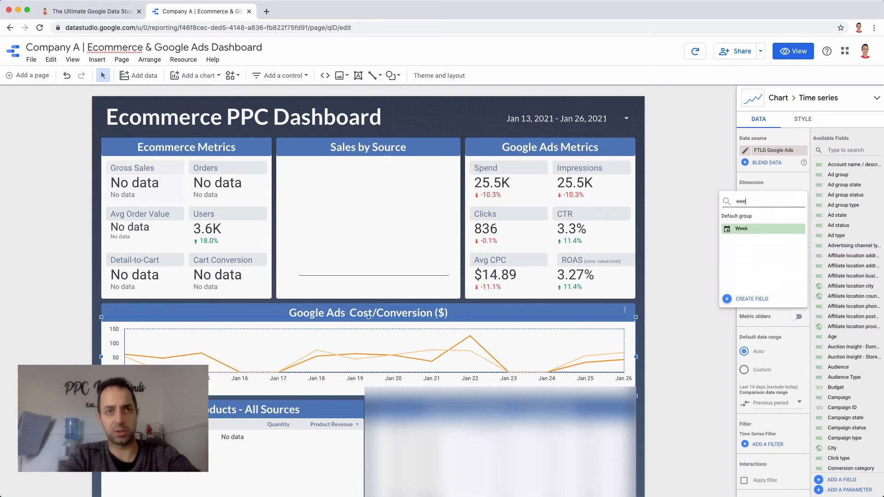
pyautogui.click(745, 230)
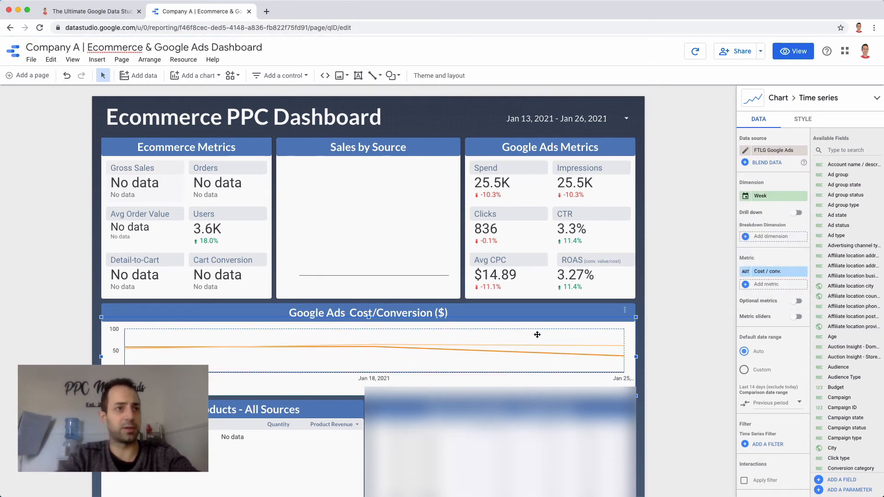
# Replace the time series chart's Cost / conv. metric with Clicks
pyautogui.click(767, 276)
pyautogui.write('click')
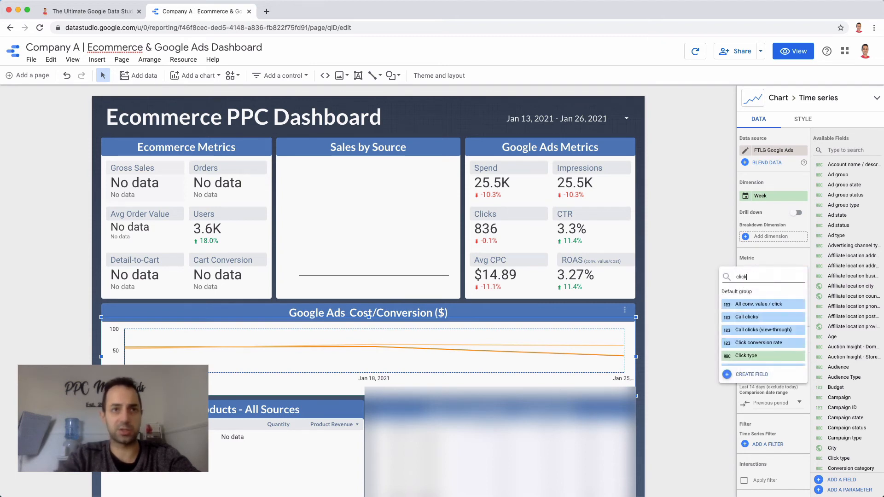
pyautogui.scroll(-3, 753, 343)
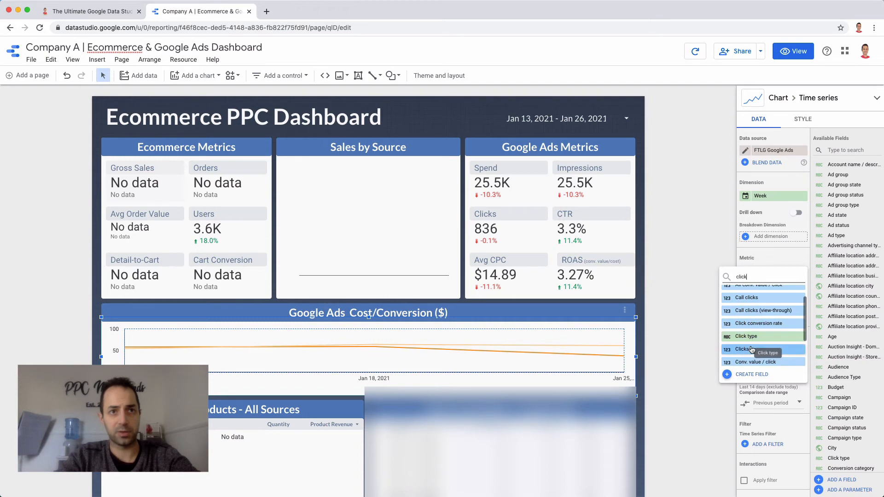
pyautogui.click(746, 355)
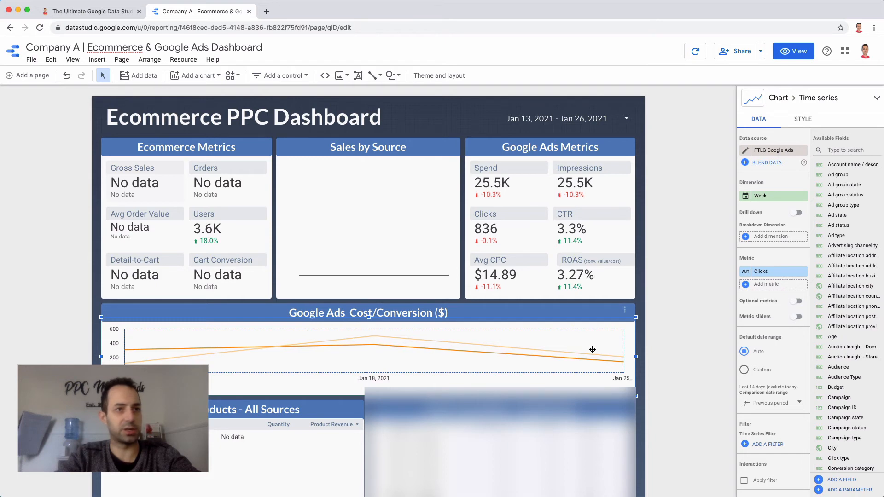
# Set the dimension of the time series chart to Day
pyautogui.click(767, 195)
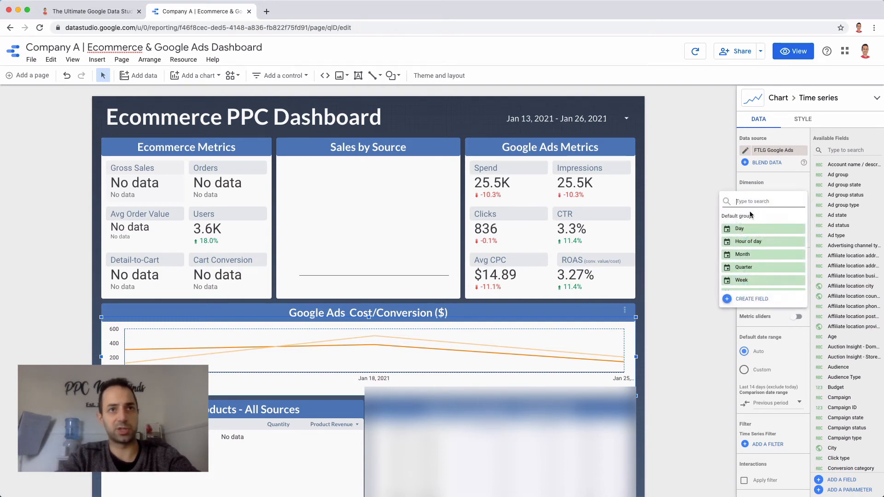
pyautogui.write('day')
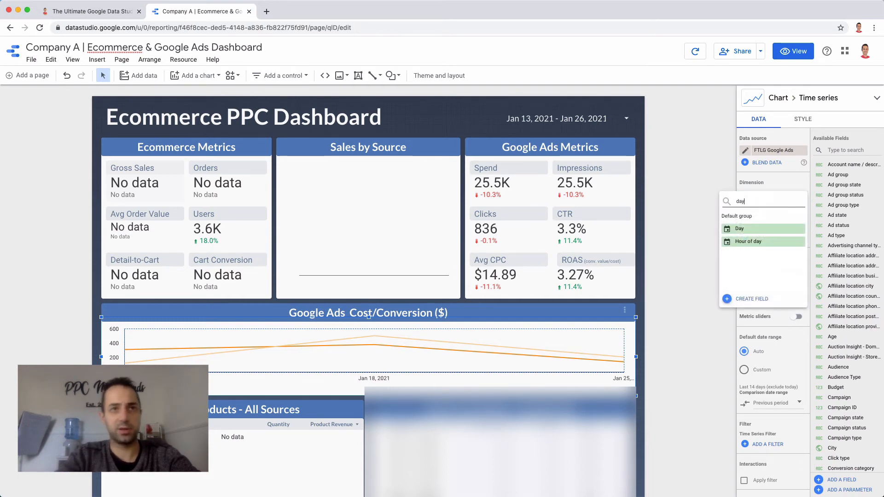
pyautogui.click(742, 229)
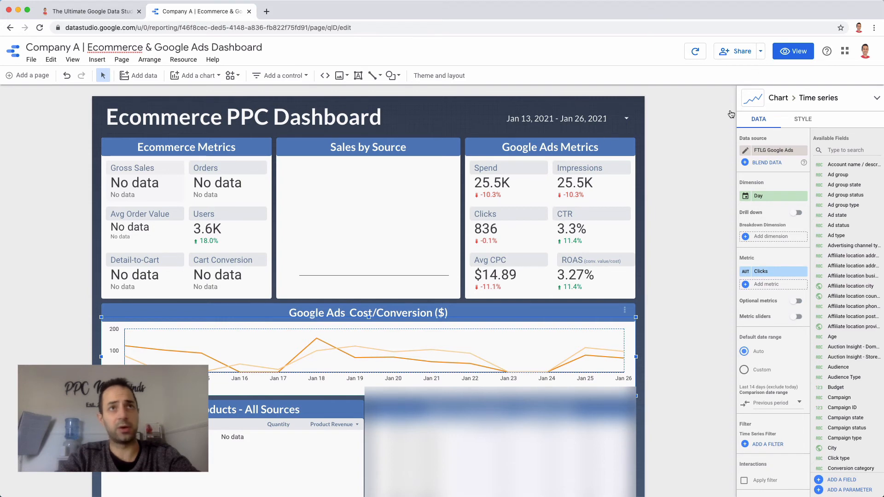
# Switch the report to view mode and get its shareable report link, checking who can access it
pyautogui.click(792, 55)
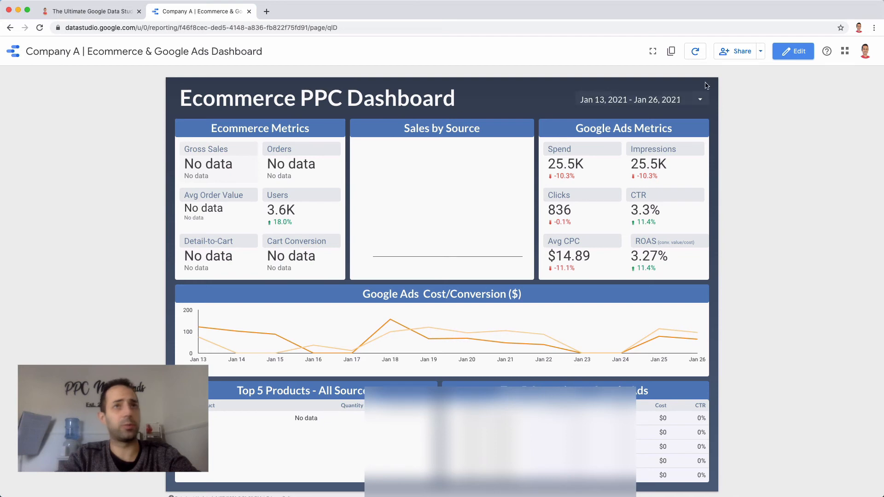
pyautogui.click(760, 54)
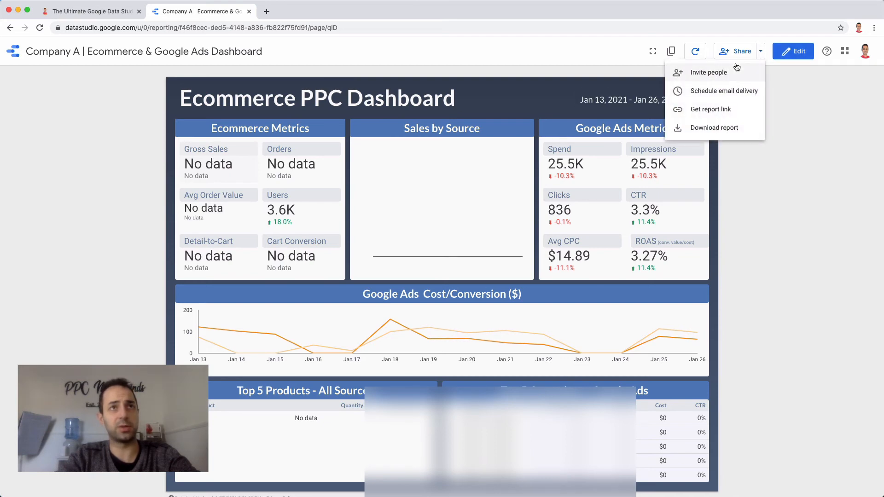
pyautogui.click(719, 111)
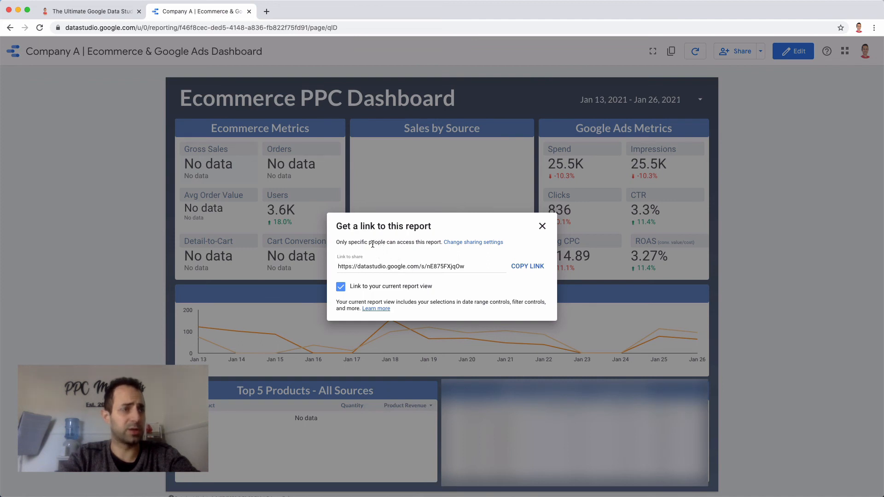
pyautogui.moveTo(339, 241); pyautogui.dragTo(429, 242)
pyautogui.click(429, 242)
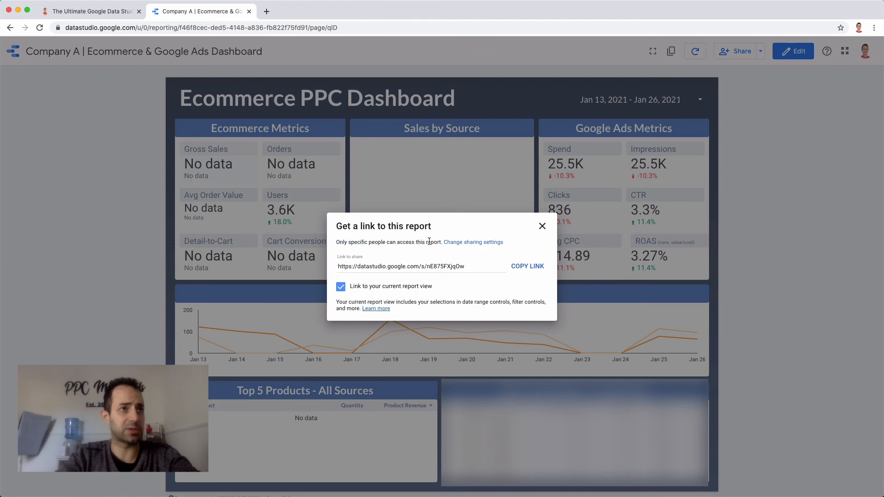
# Change the report's link sharing to "Anyone with the link can view" and save the access settings
pyautogui.click(467, 243)
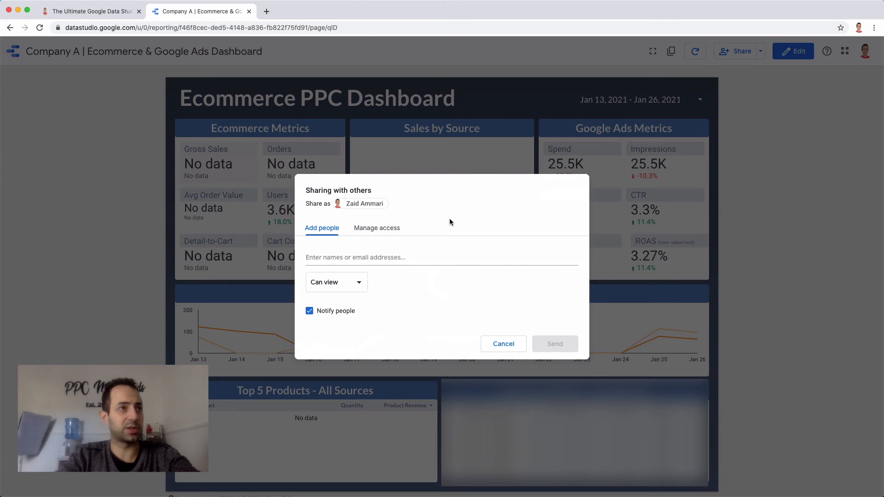
pyautogui.click(371, 231)
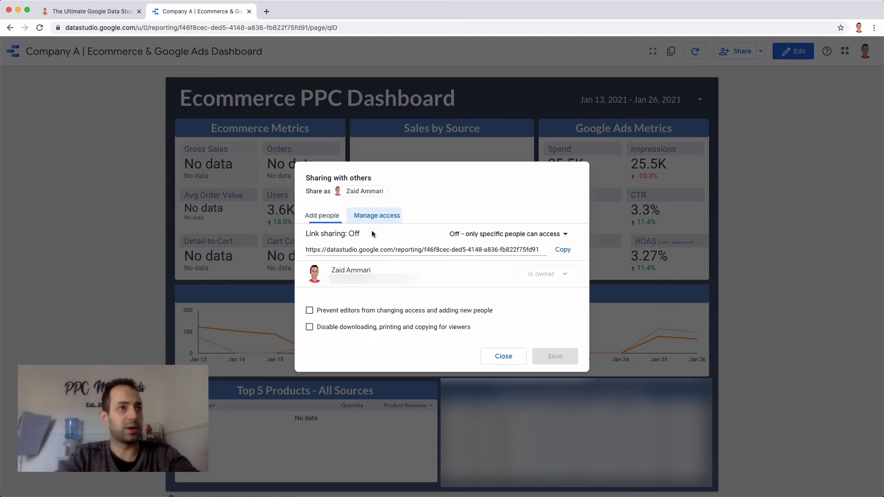
pyautogui.click(494, 235)
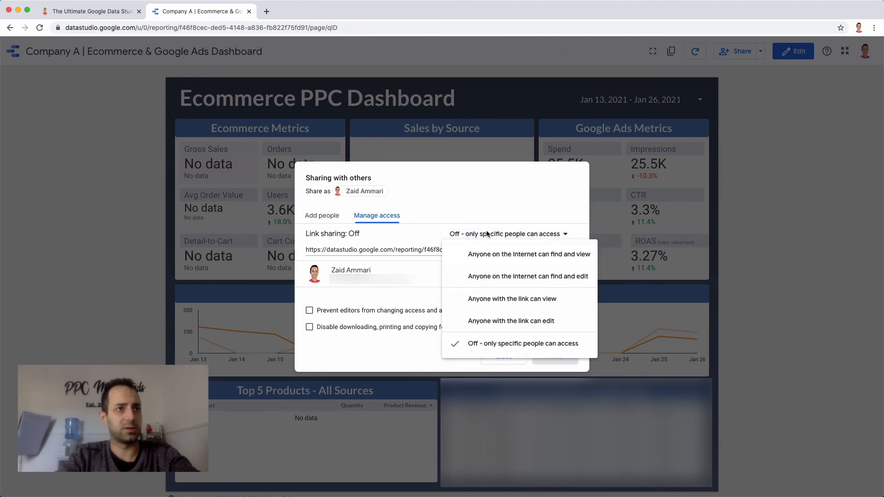
pyautogui.click(509, 300)
pyautogui.click(537, 234)
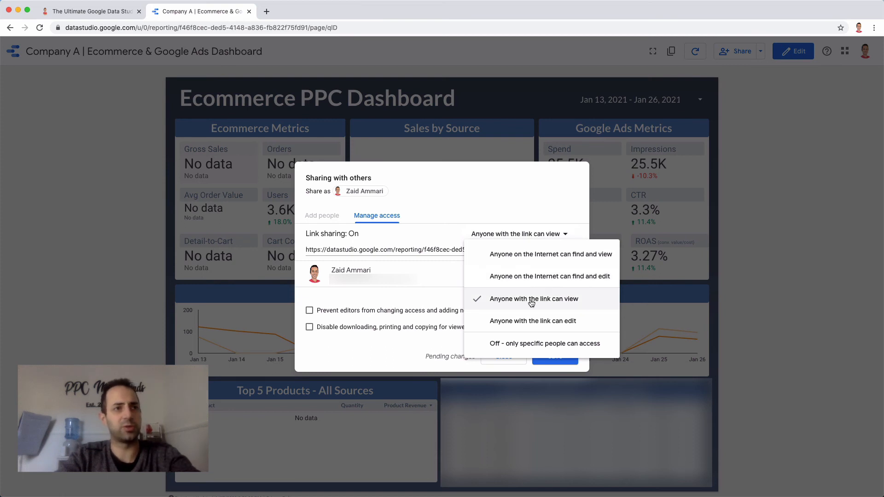
pyautogui.click(530, 300)
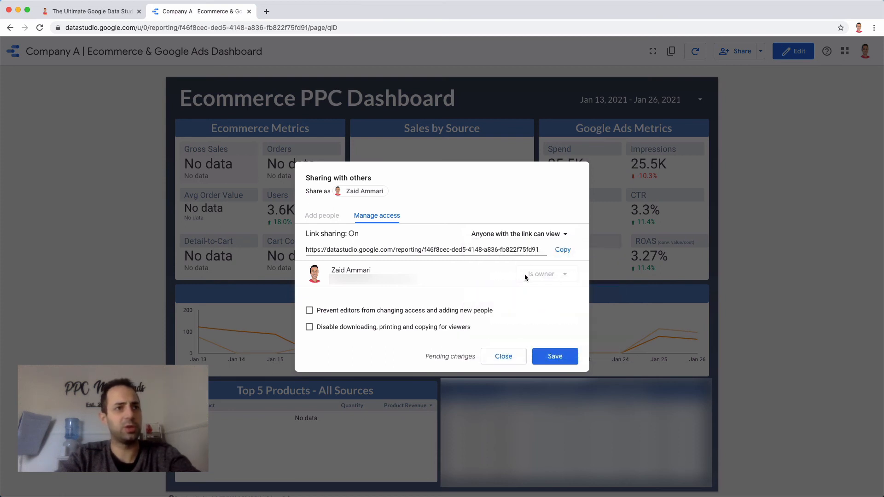
pyautogui.click(555, 358)
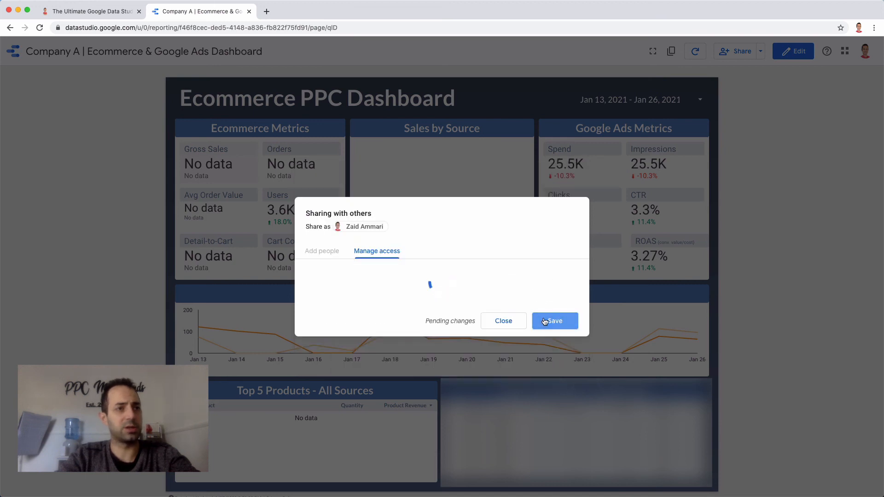
# Copy the report's sharing link and close the sharing settings
pyautogui.click(468, 251)
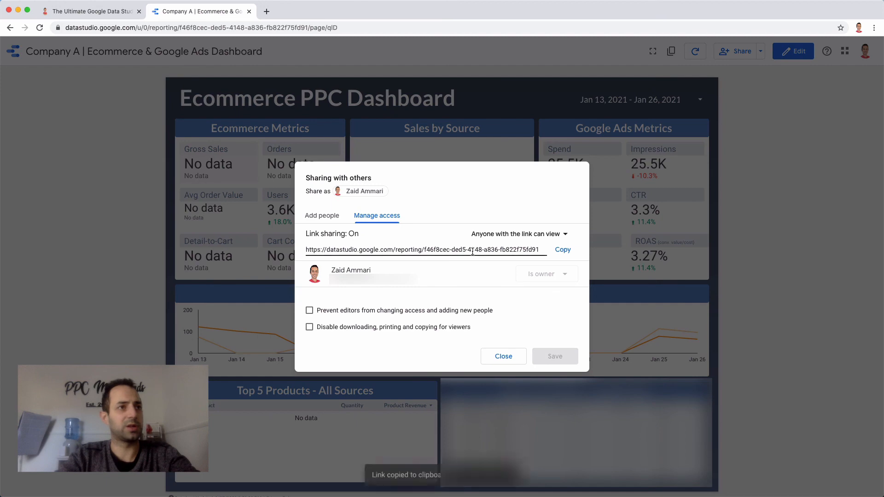
pyautogui.click(562, 250)
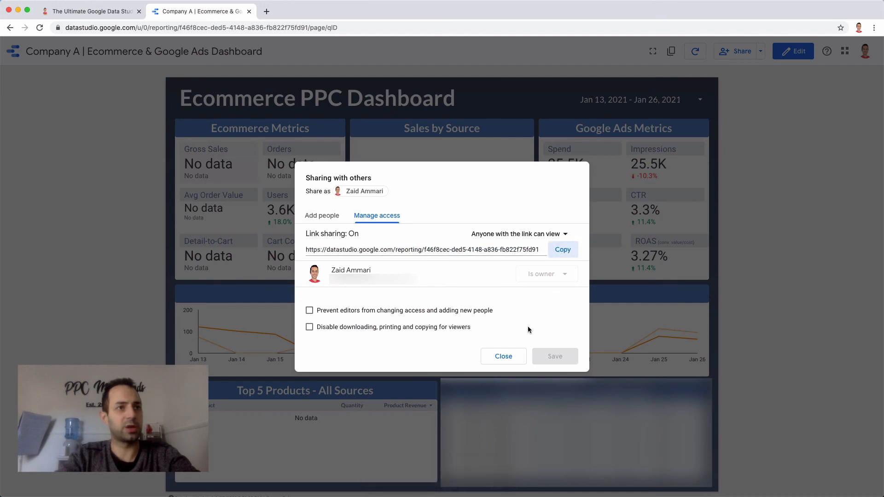
pyautogui.click(503, 356)
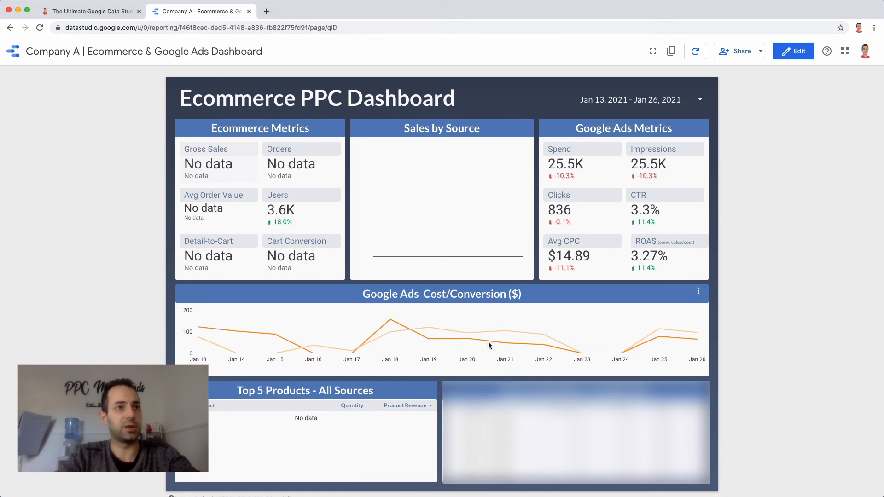
# Return to the Data Studio home page at datastudio.google.com/u/0/ and open the full report gallery of marketing templates from its template gallery
pyautogui.click(78, 27)
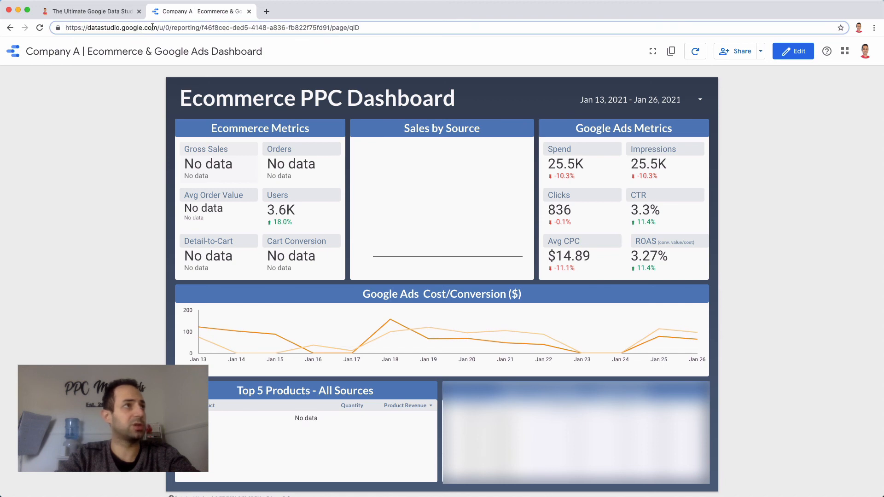
pyautogui.moveTo(160, 27); pyautogui.dragTo(446, 34)
pyautogui.press('BackSpace')
pyautogui.press('Return')
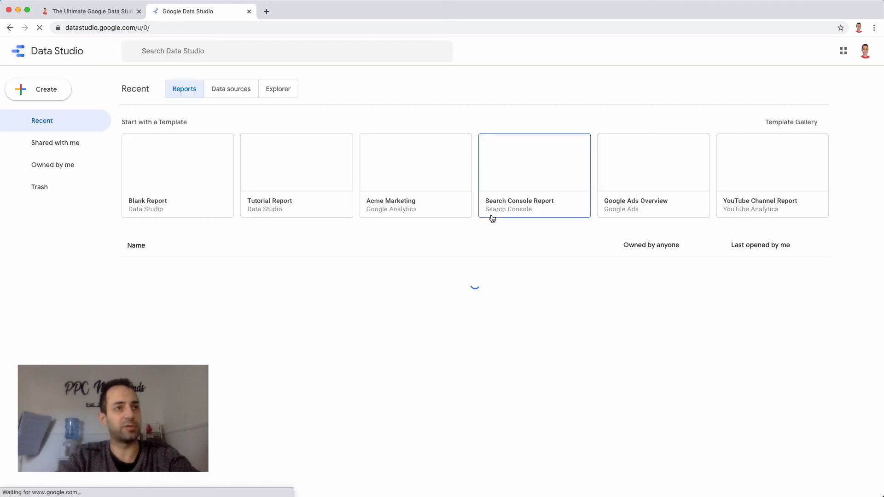
pyautogui.click(788, 123)
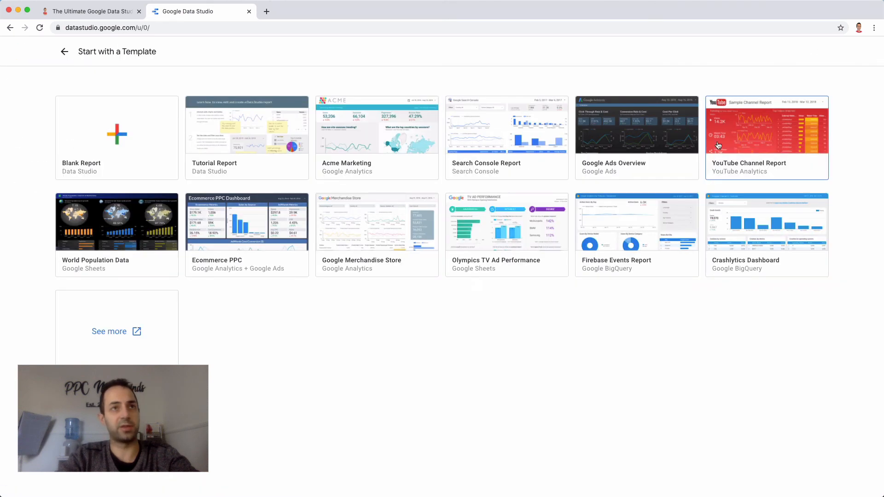
pyautogui.click(137, 333)
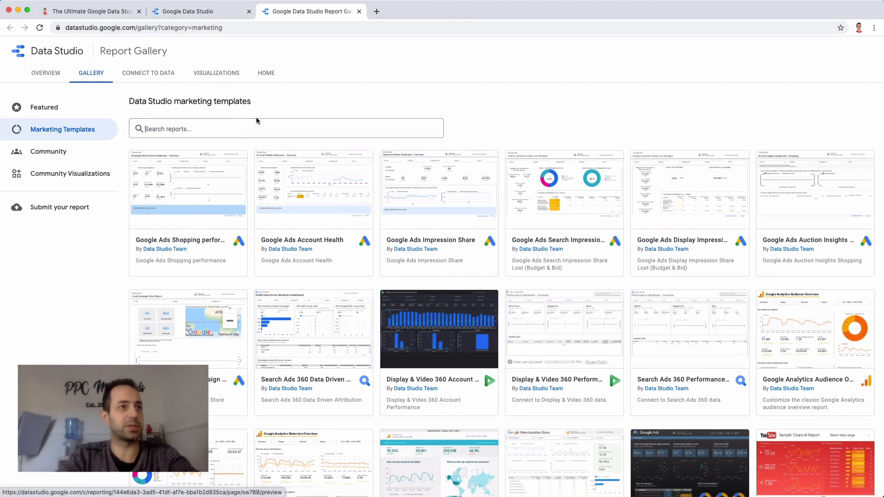
# Switch to the Ultimate Google Data Studio Tutorial article and review its Recommended Templates section
pyautogui.click(92, 13)
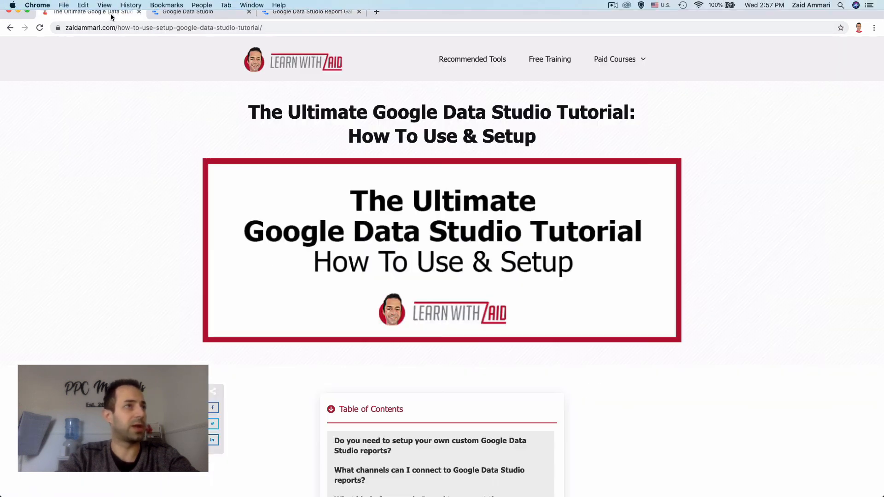
pyautogui.scroll(-5, 501, 389)
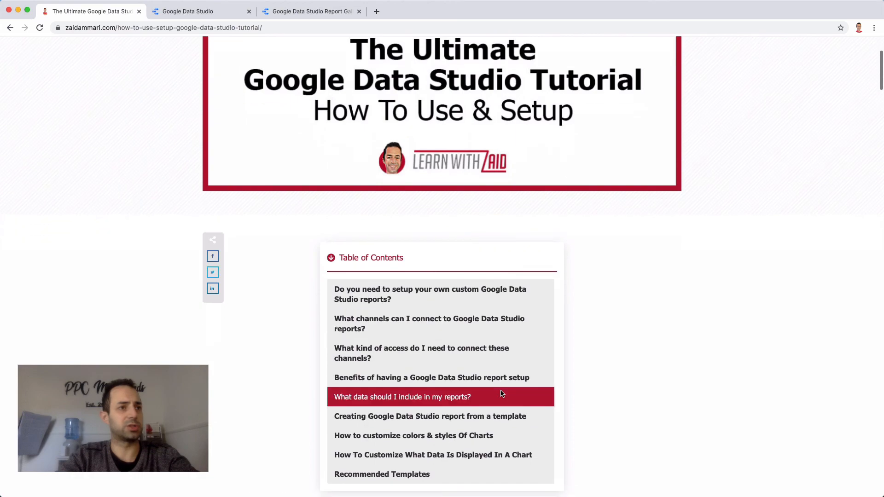
pyautogui.scroll(-7, 524, 179)
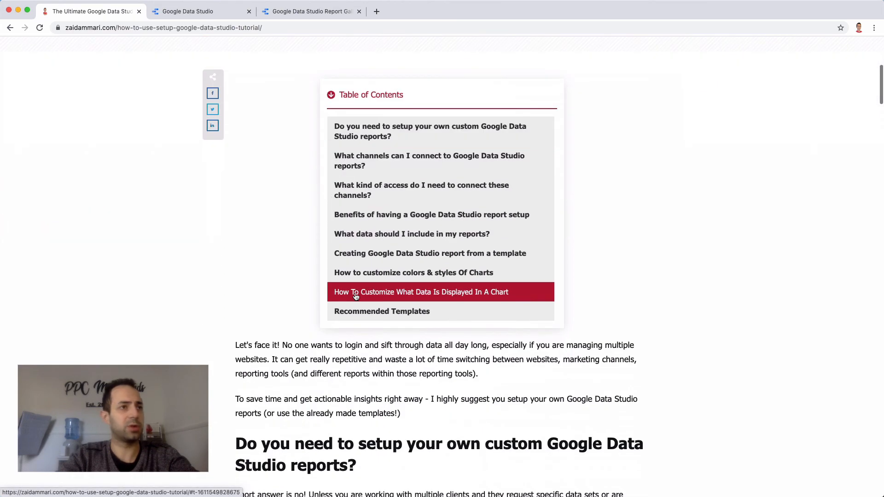
pyautogui.scroll(-15, 391, 408)
pyautogui.scroll(18, 389, 410)
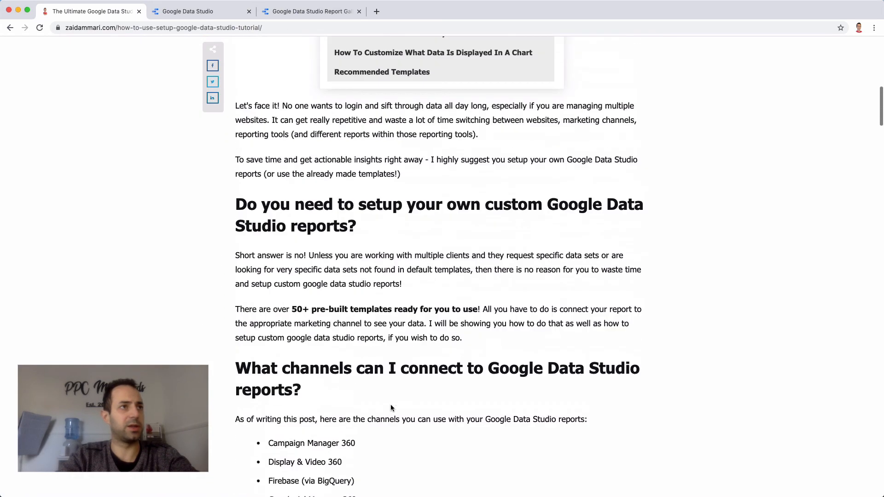
pyautogui.scroll(1, 391, 405)
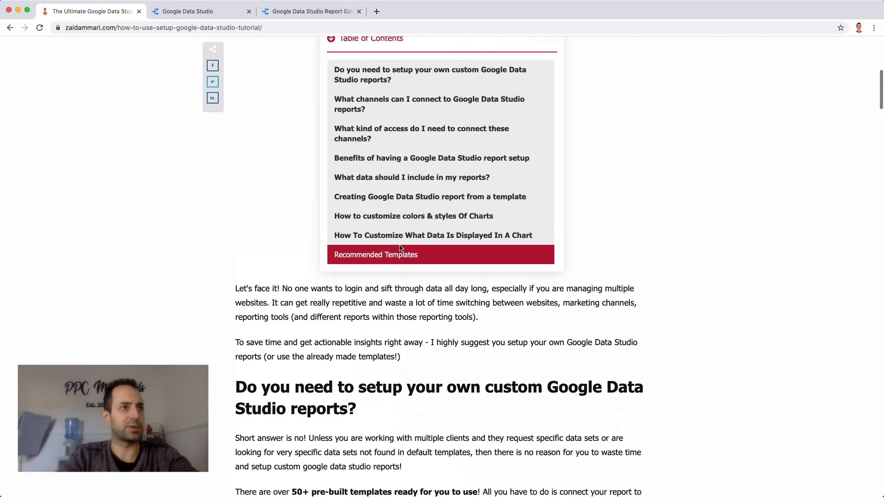
pyautogui.click(365, 259)
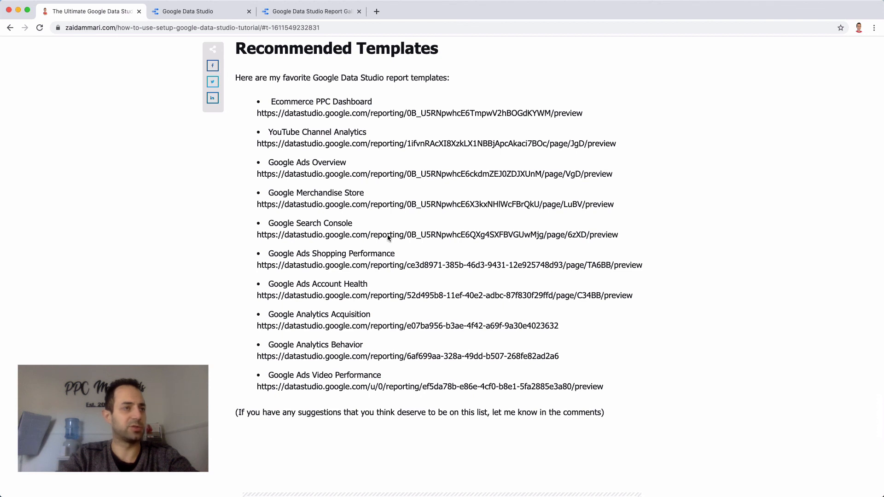
pyautogui.scroll(1, 386, 222)
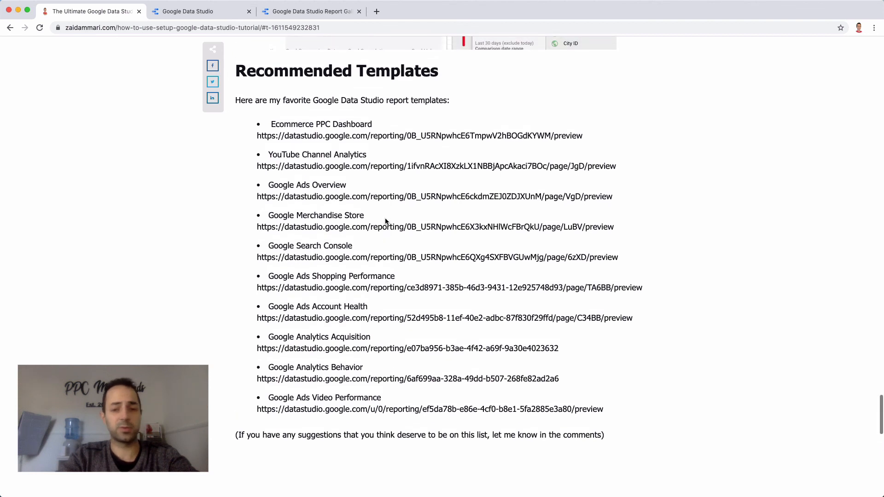